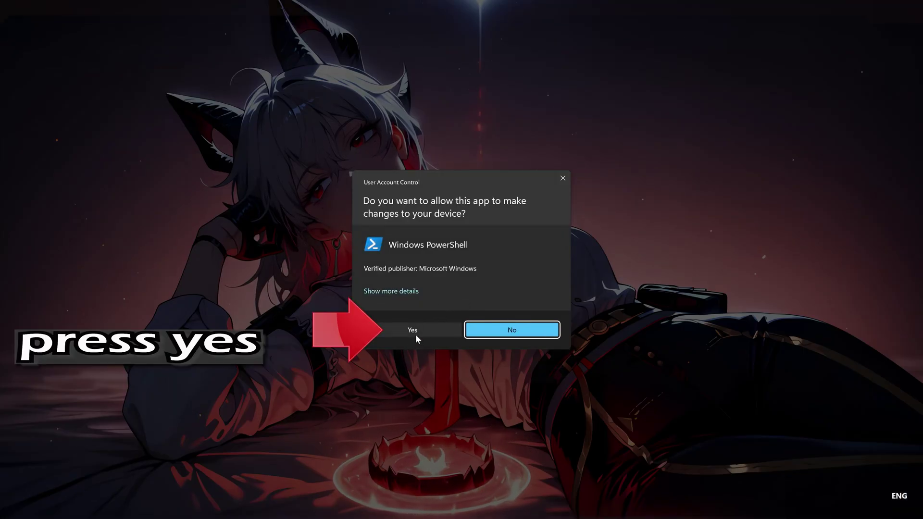
# Allow PowerShell to run with administrator rights, run sfc /scannow, and exit the session once the scan ends
pyautogui.click(417, 337)
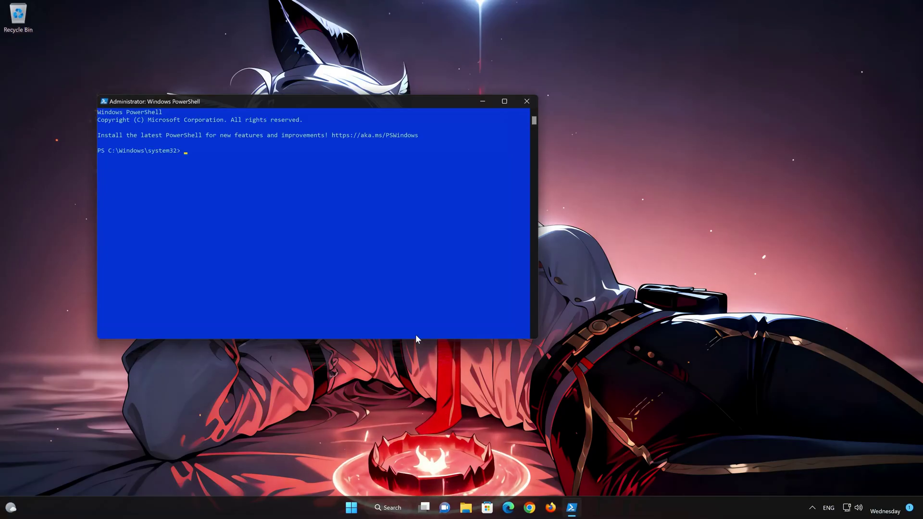
pyautogui.write('s')
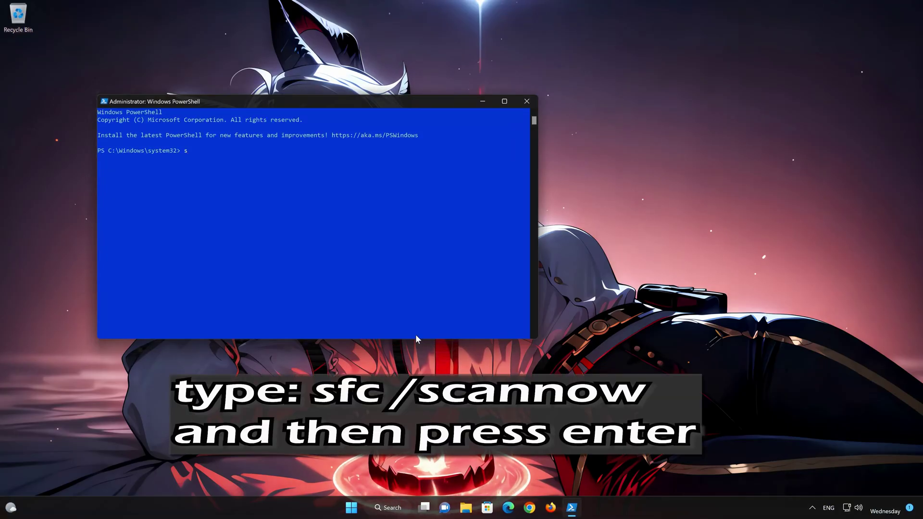
pyautogui.write('fc ')
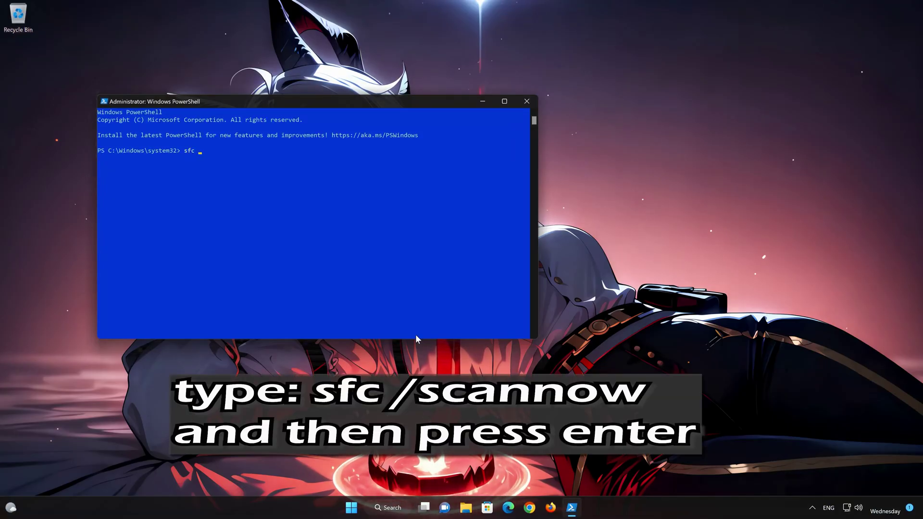
pyautogui.write('/scannow')
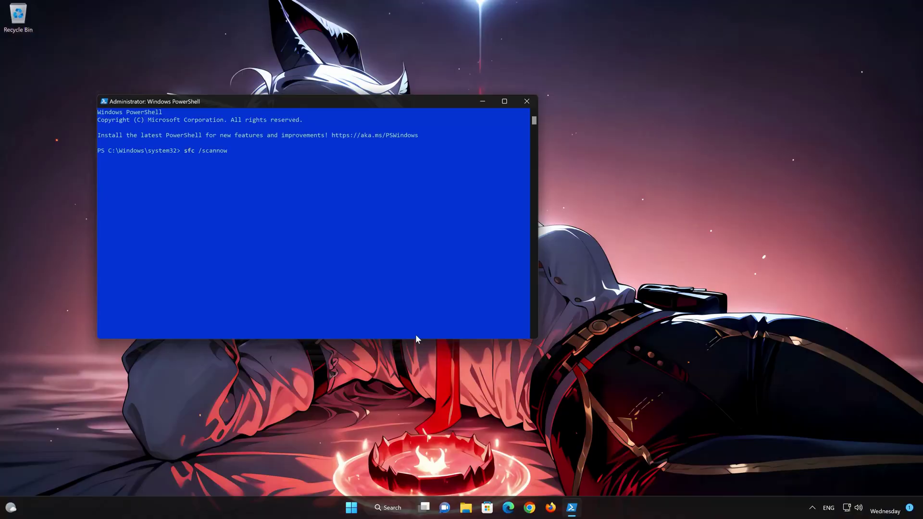
pyautogui.press('Return')
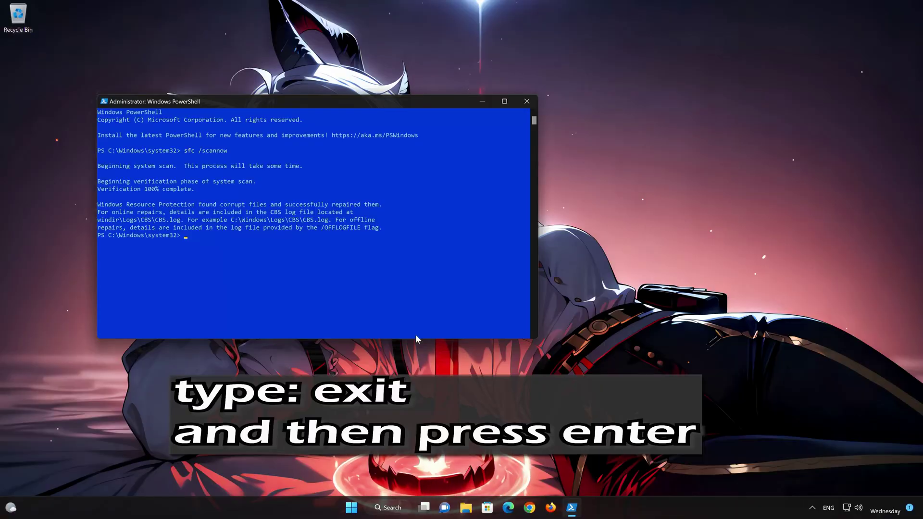
pyautogui.write('exit')
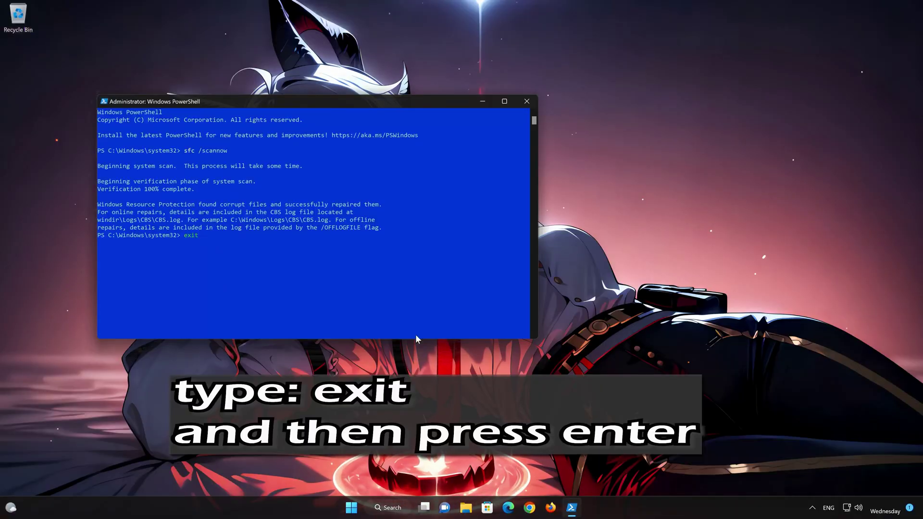
pyautogui.press('Return')
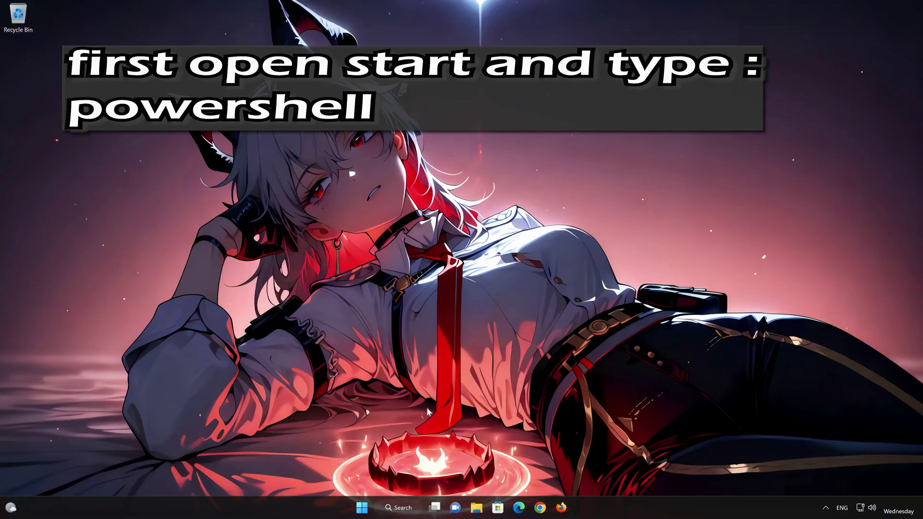
# Find PowerShell through the system search, run it as administrator, and move its window toward the middle of the desktop
pyautogui.click(372, 508)
pyautogui.write('po')
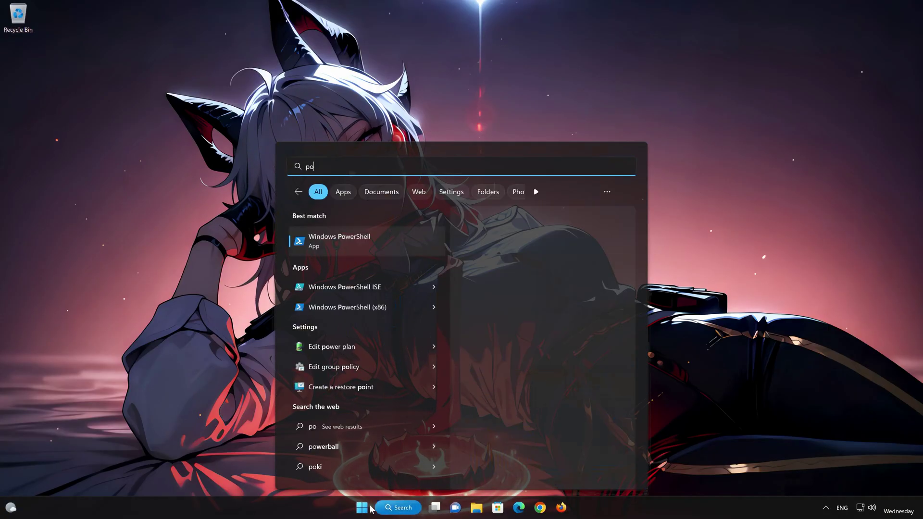
pyautogui.write('wershll')
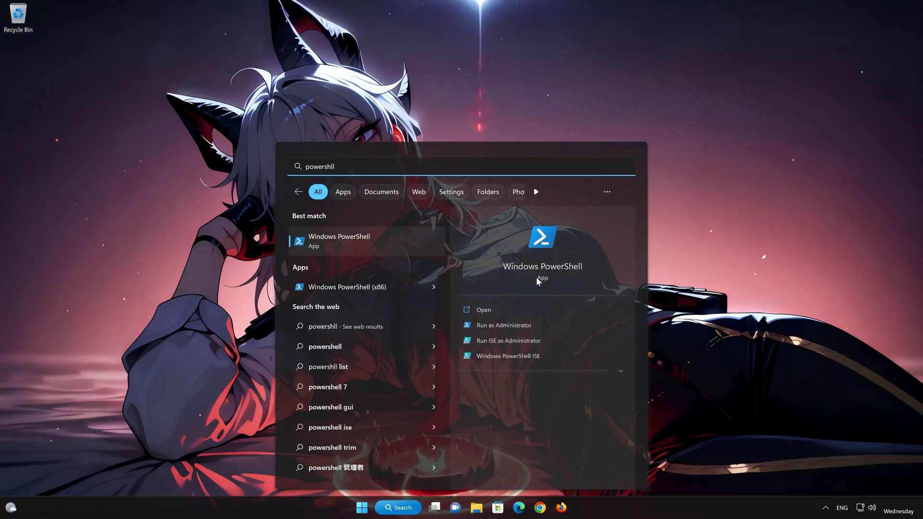
pyautogui.click(516, 327)
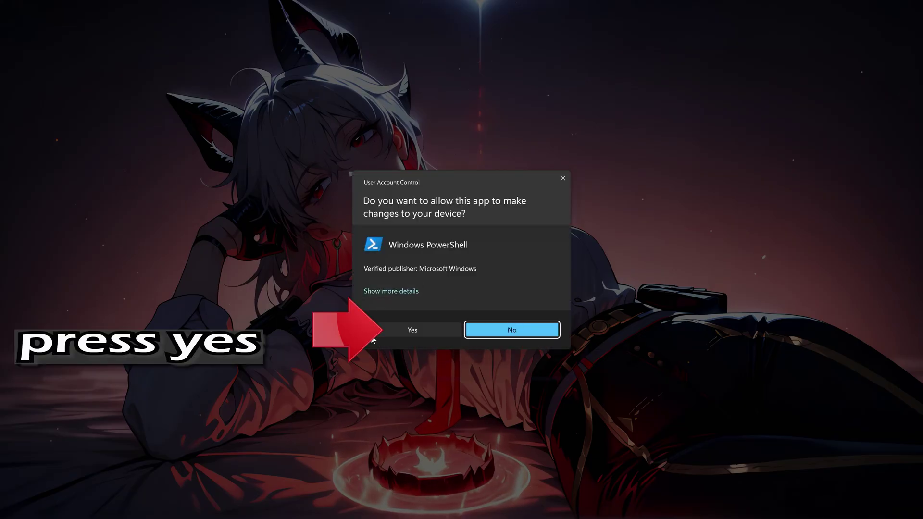
pyautogui.click(421, 335)
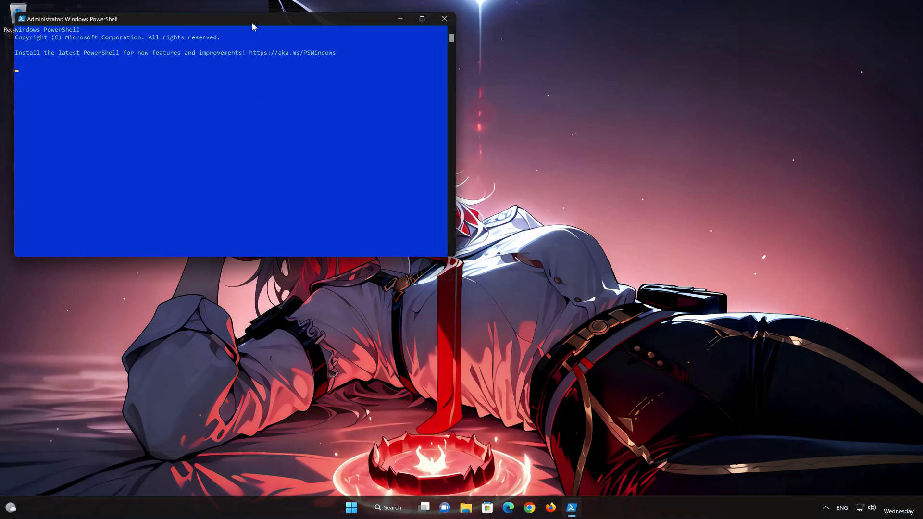
pyautogui.moveTo(252, 22); pyautogui.dragTo(498, 123)
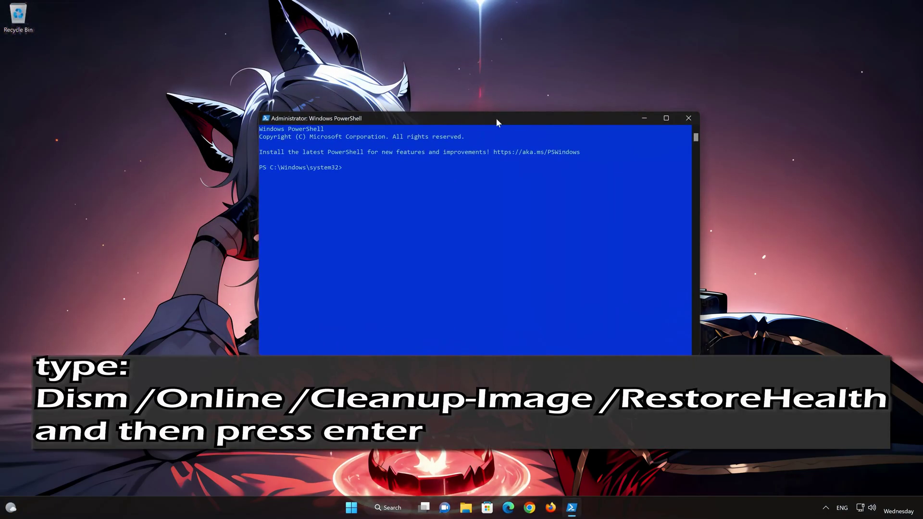
# Run Dism /Online /Cleanup-Image /RestoreHealth to repair the Windows image, and exit the PowerShell session once it finishes
pyautogui.write('Dism /Online ')
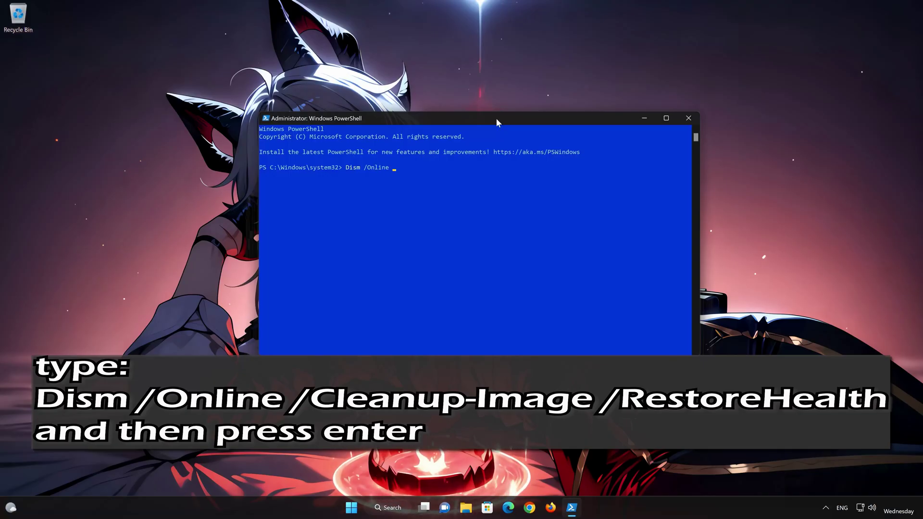
pyautogui.write('/')
pyautogui.write('Cl')
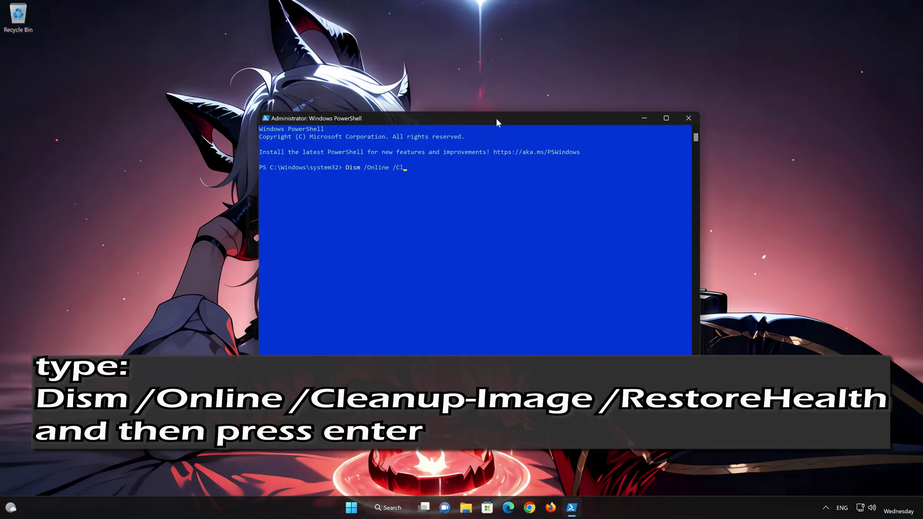
pyautogui.write('eanup-Image')
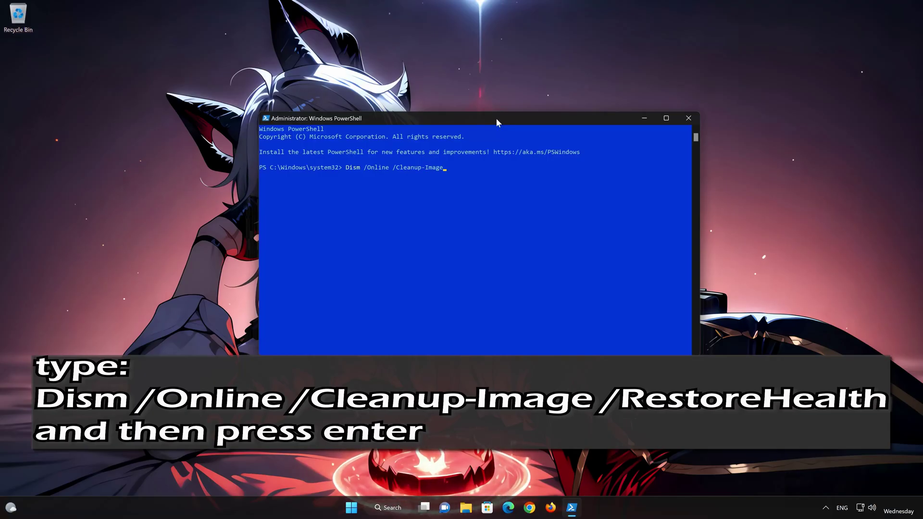
pyautogui.write(' /')
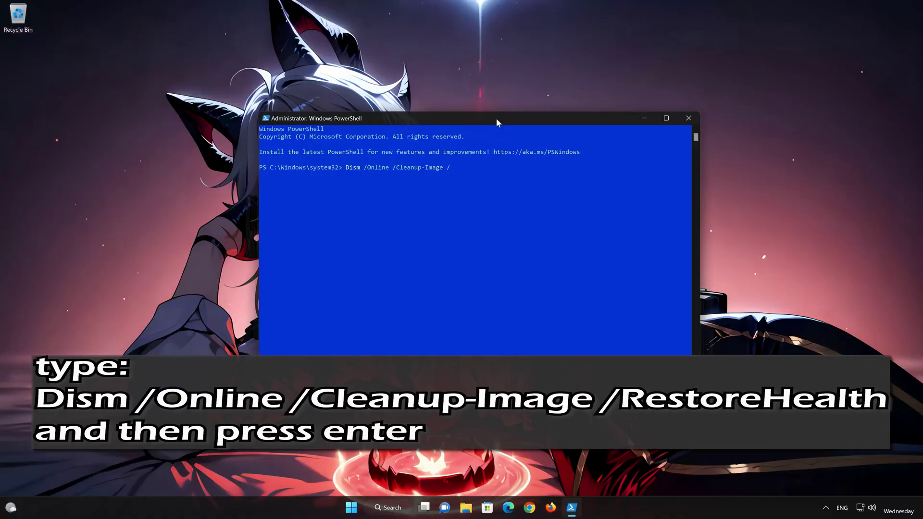
pyautogui.write('RestoreHealth')
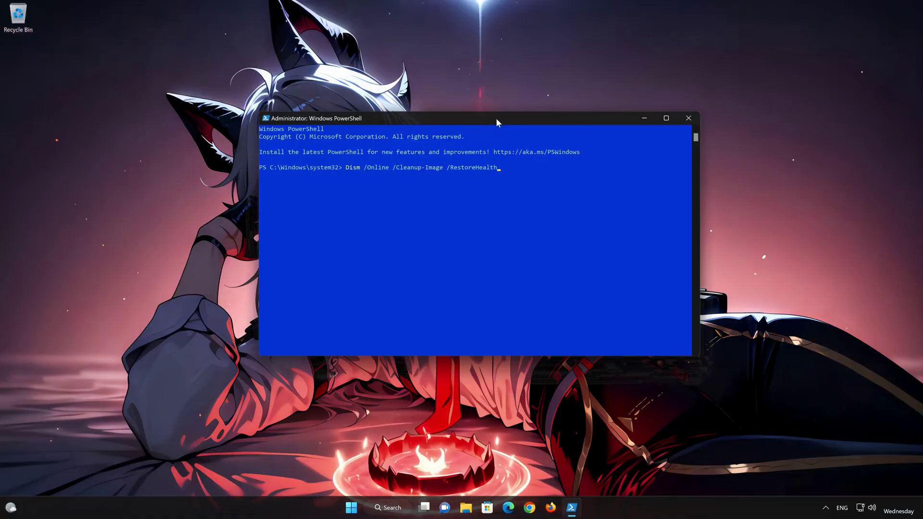
pyautogui.press('Return')
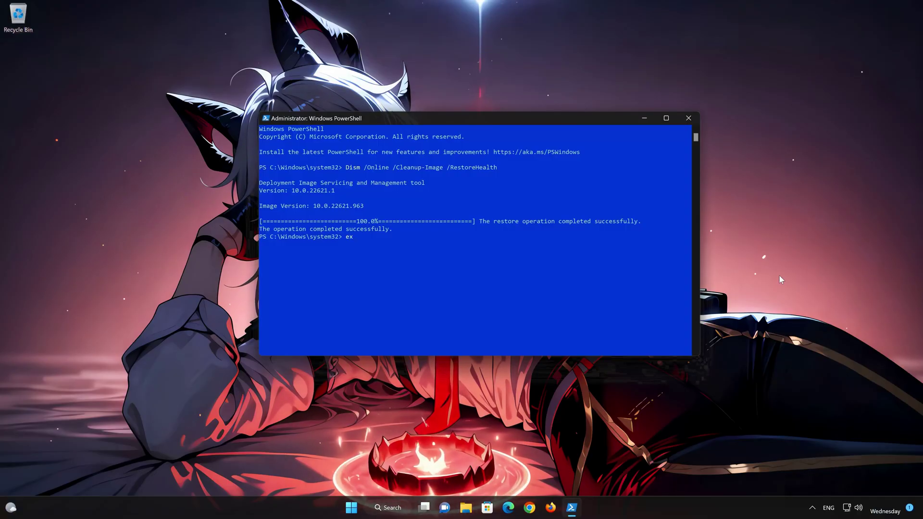
pyautogui.write('it')
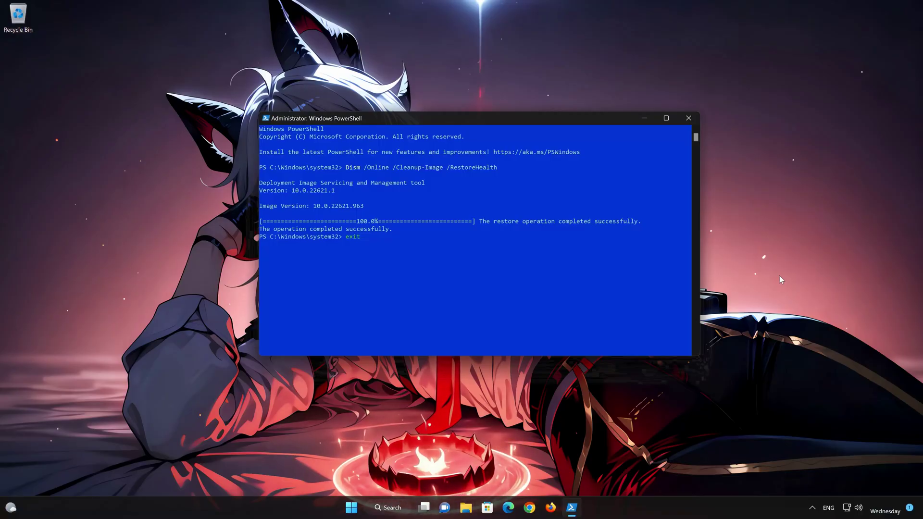
pyautogui.press('Return')
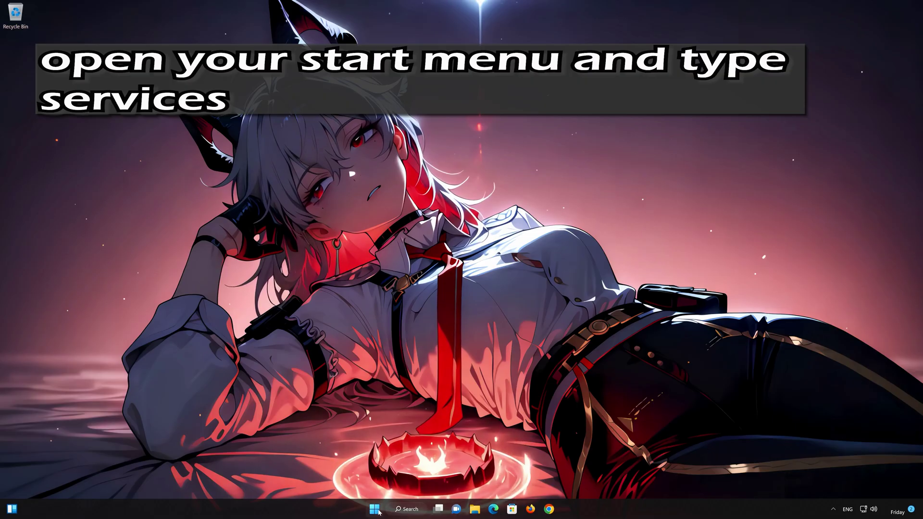
# Search the system for "services" and open the Services app
pyautogui.click(376, 510)
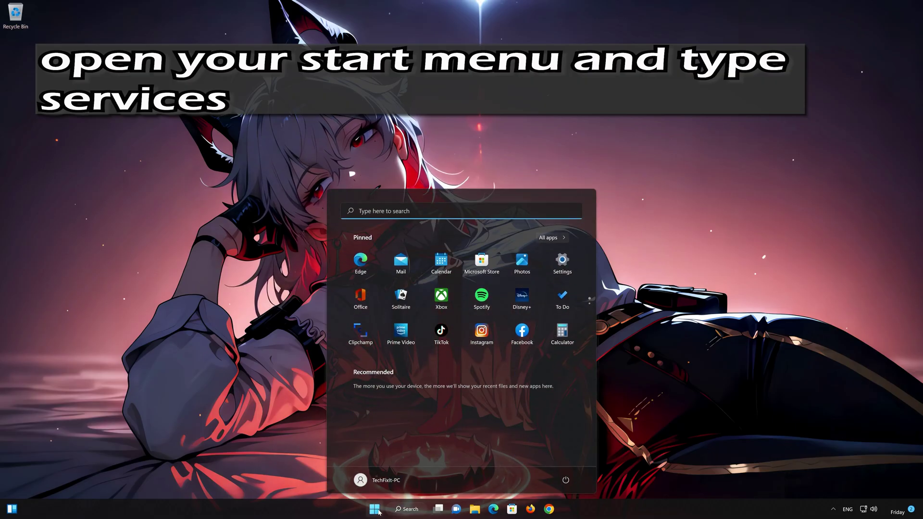
pyautogui.write('services')
pyautogui.write('servi')
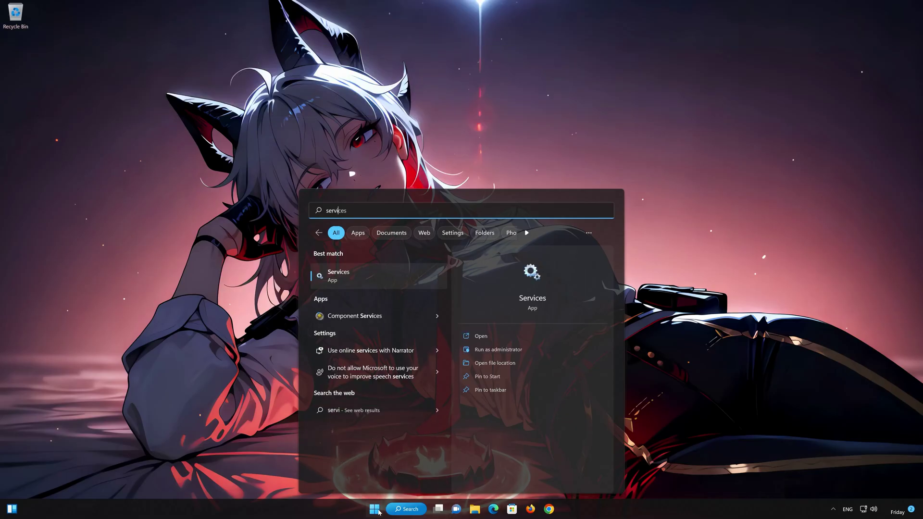
pyautogui.write('ces')
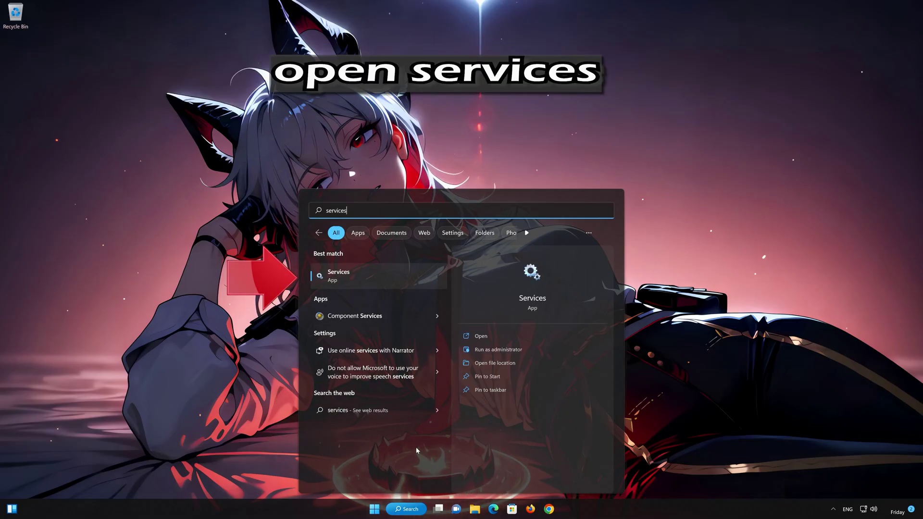
pyautogui.click(393, 284)
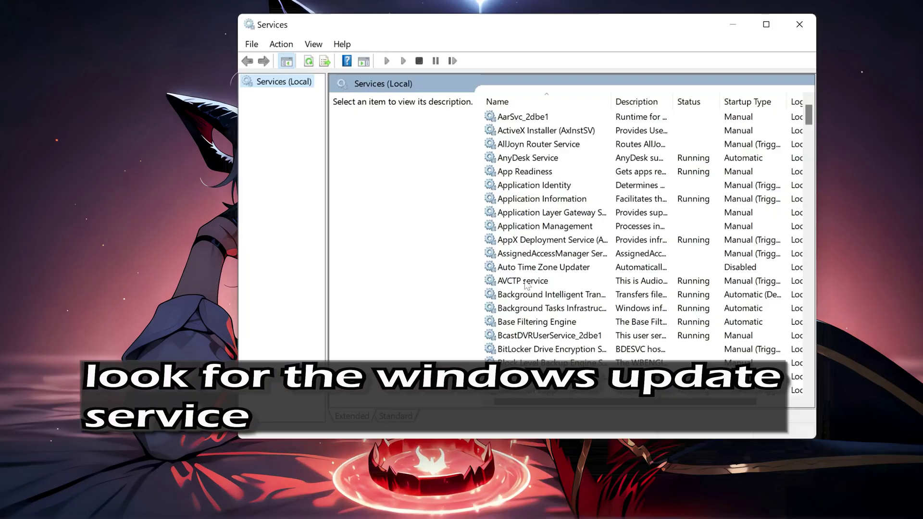
# Locate the Windows Update service in the services list and open its properties
pyautogui.click(498, 273)
pyautogui.scroll(-3, 499, 273)
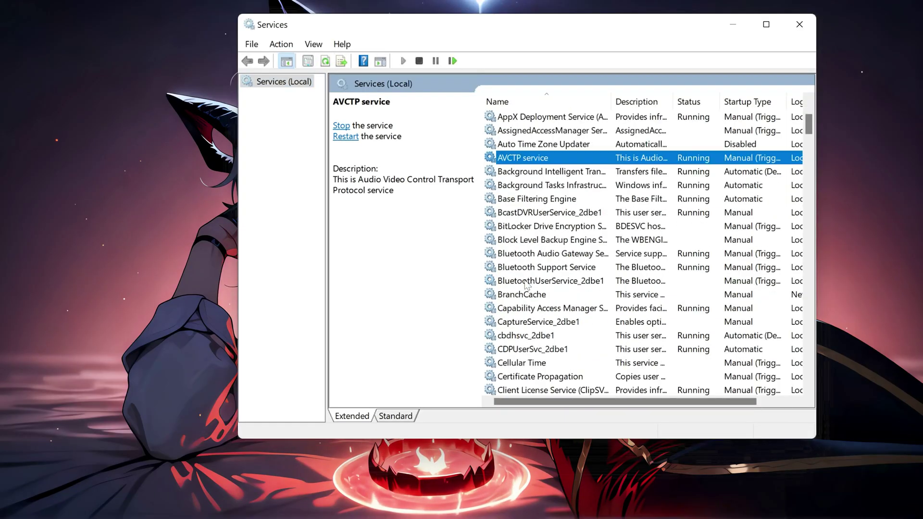
pyautogui.scroll(-13, 527, 284)
pyautogui.scroll(-20, 527, 284)
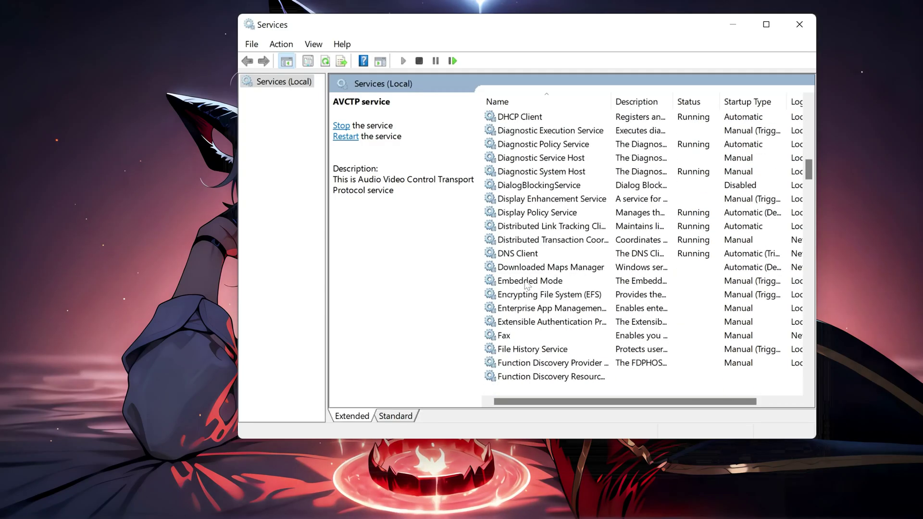
pyautogui.scroll(-19, 527, 284)
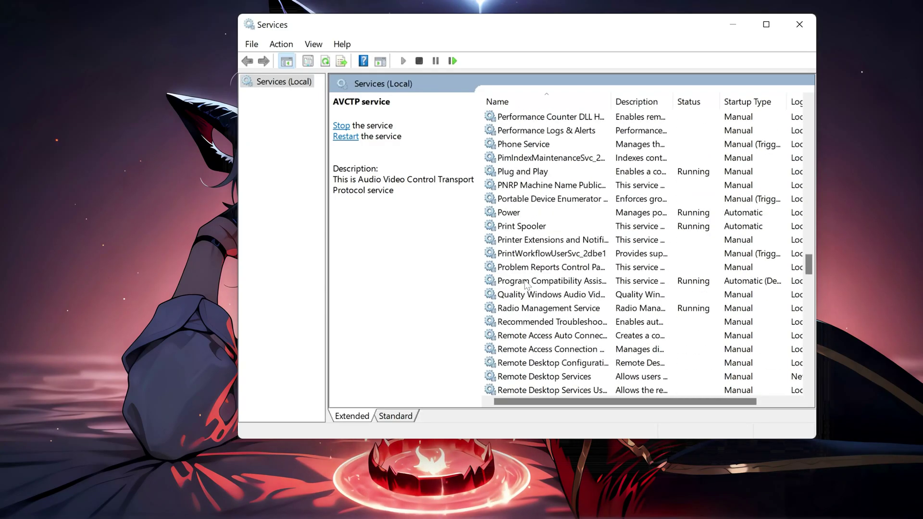
pyautogui.scroll(-12, 526, 284)
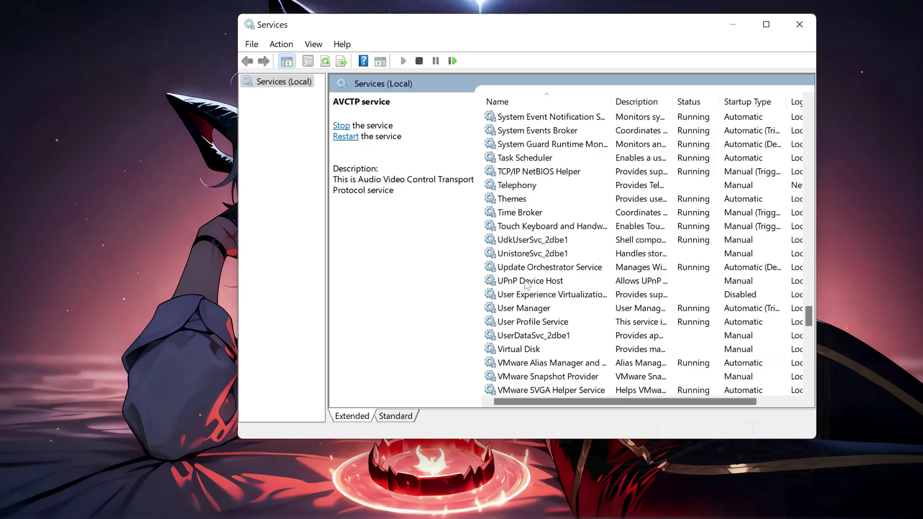
pyautogui.scroll(-7, 527, 285)
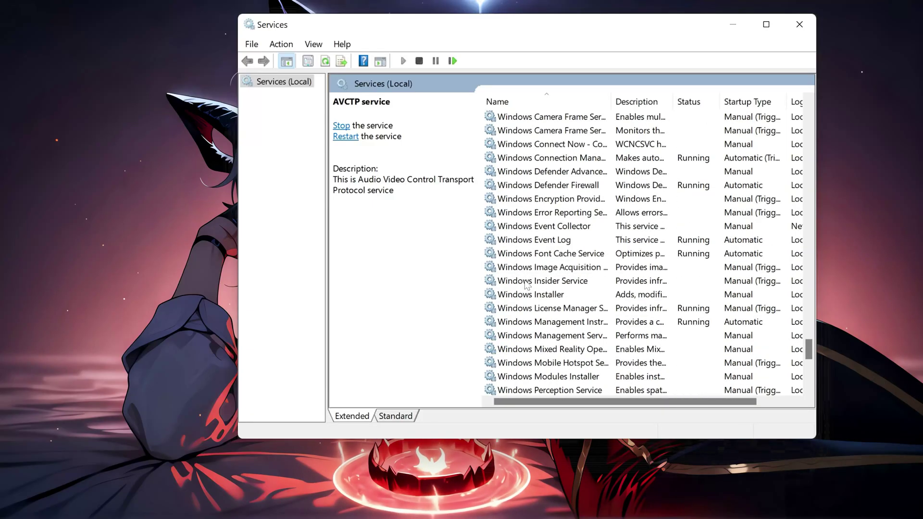
pyautogui.click(531, 349)
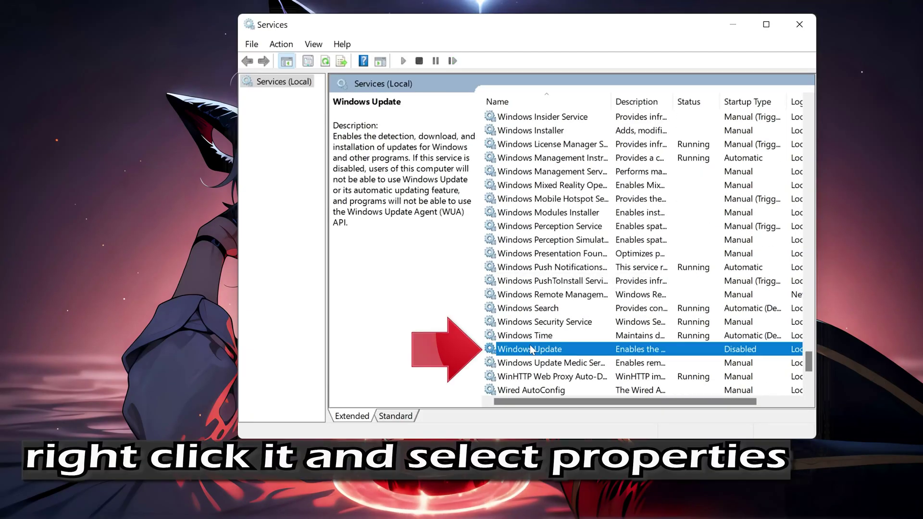
pyautogui.rightClick(564, 352)
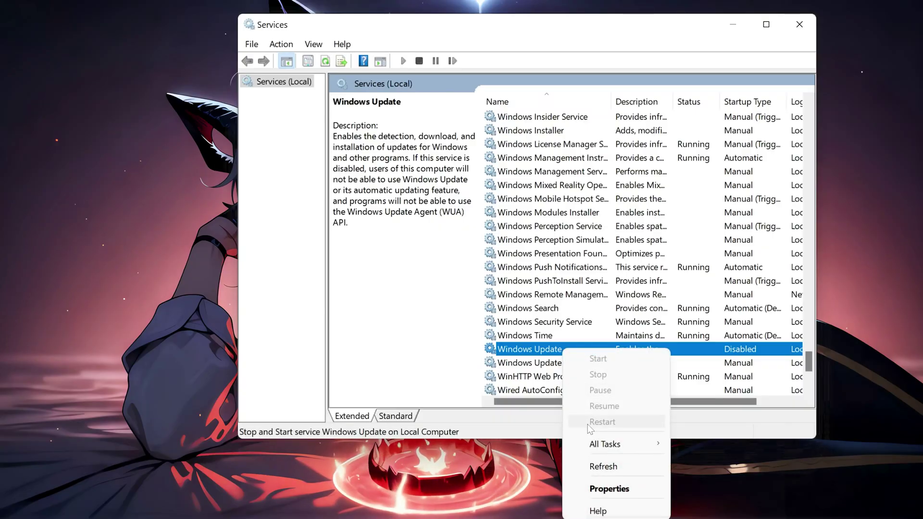
pyautogui.click(631, 486)
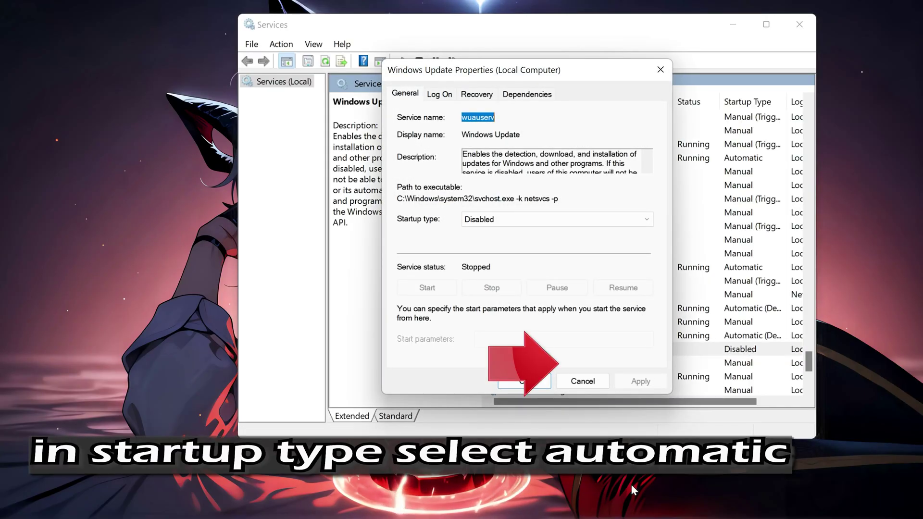
# Set the Windows Update service's startup type to Automatic and apply the change
pyautogui.click(517, 222)
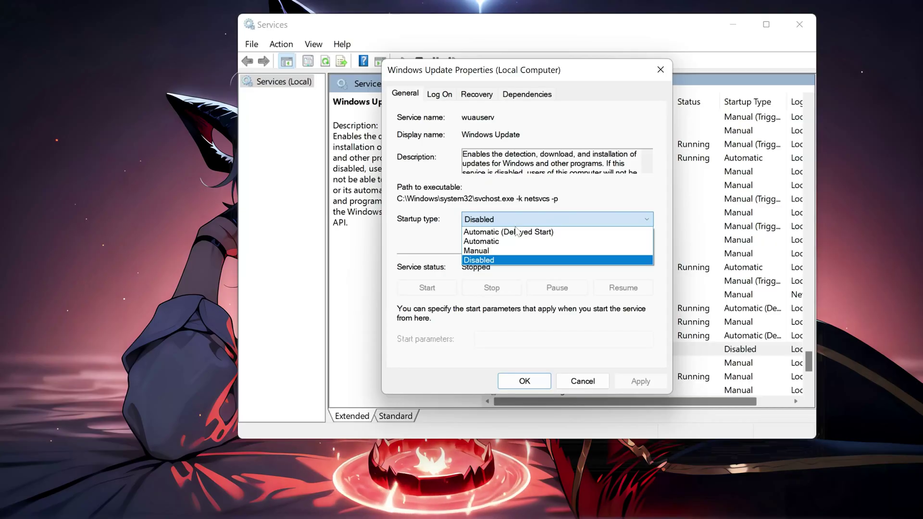
pyautogui.click(532, 246)
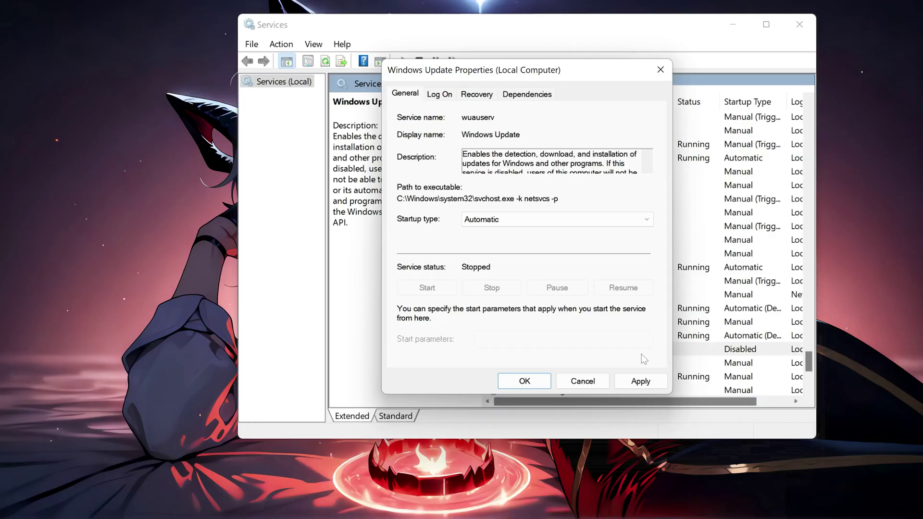
pyautogui.click(636, 381)
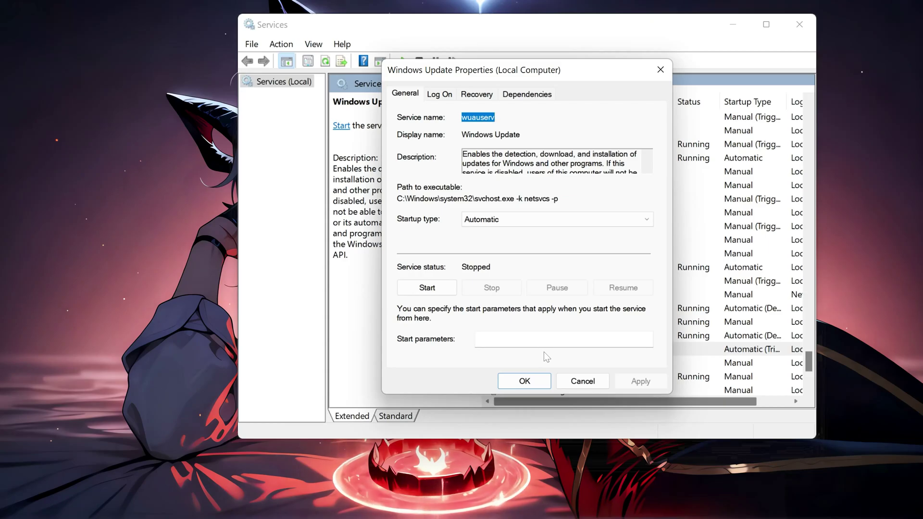
# Set the Windows Update service's second failure response to Restart the Service, save the properties, and start the service
pyautogui.click(488, 95)
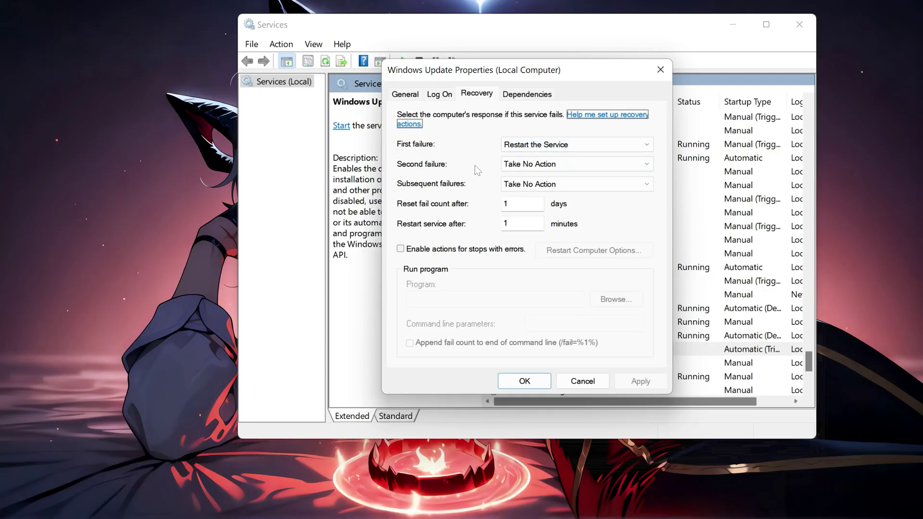
pyautogui.click(518, 165)
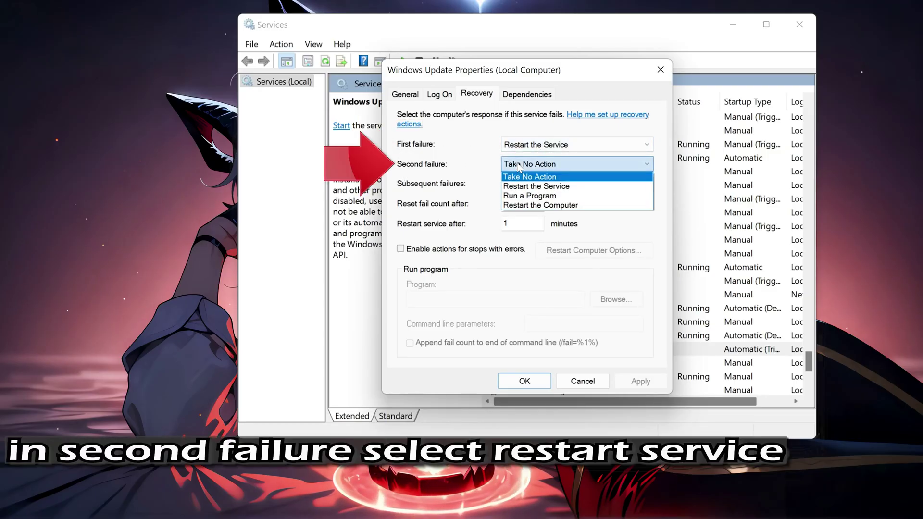
pyautogui.click(529, 186)
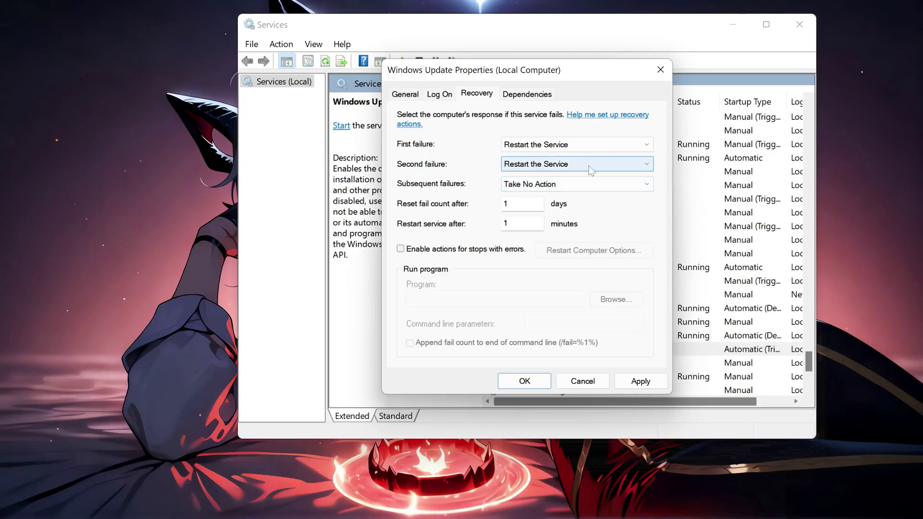
pyautogui.click(636, 381)
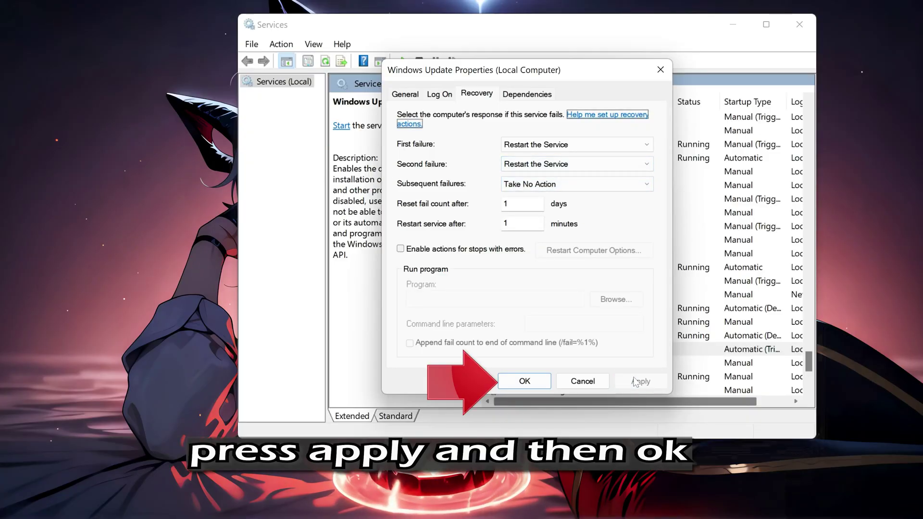
pyautogui.click(529, 381)
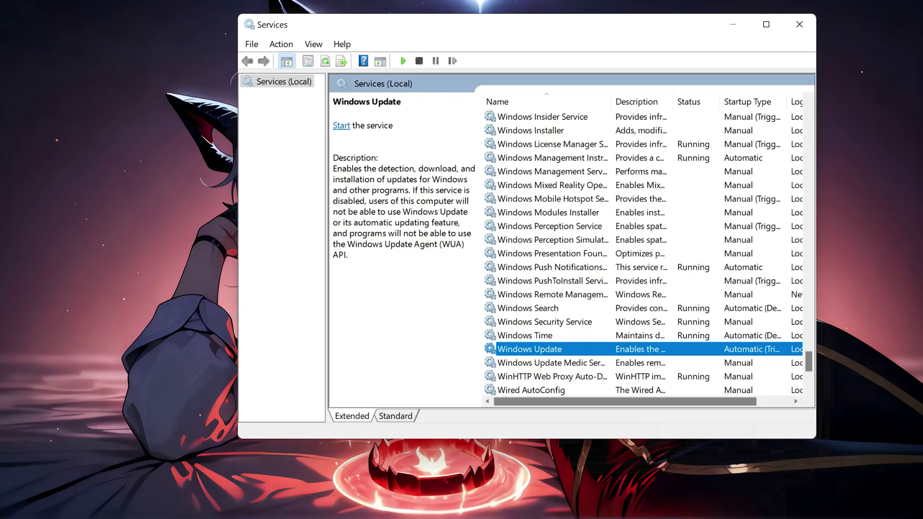
pyautogui.click(341, 126)
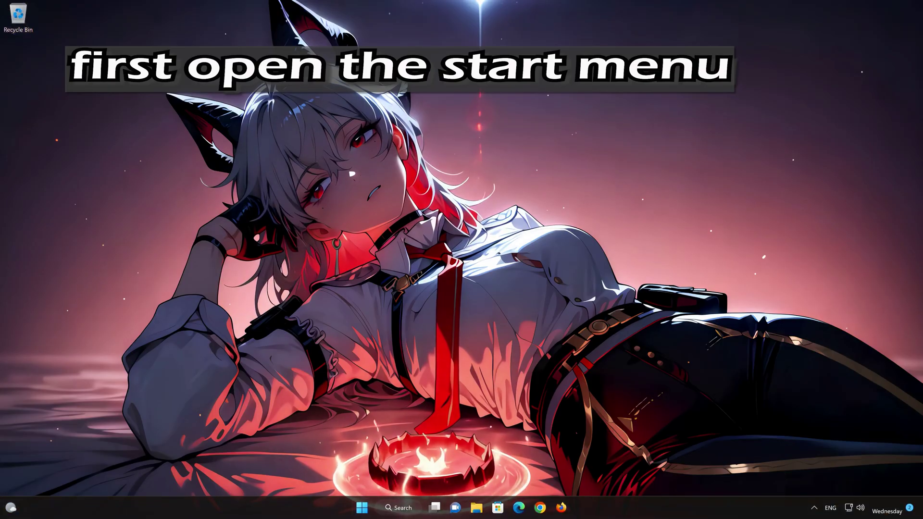
# Open the Recovery settings from Windows Update's advanced options and restart the device into Advanced startup
pyautogui.click(362, 507)
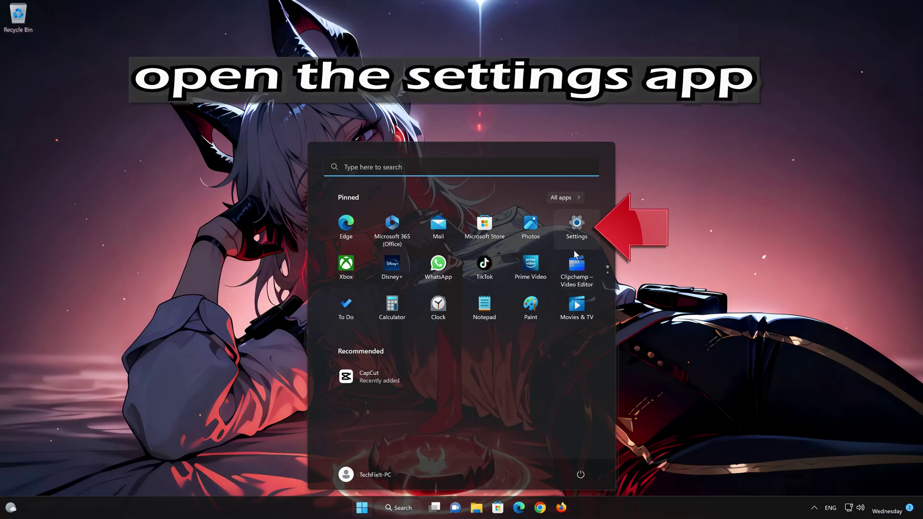
pyautogui.click(577, 225)
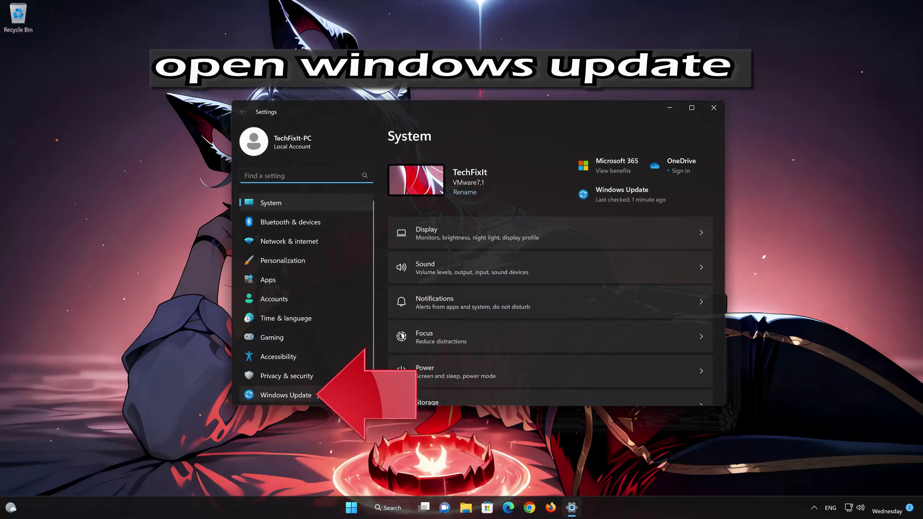
pyautogui.click(309, 397)
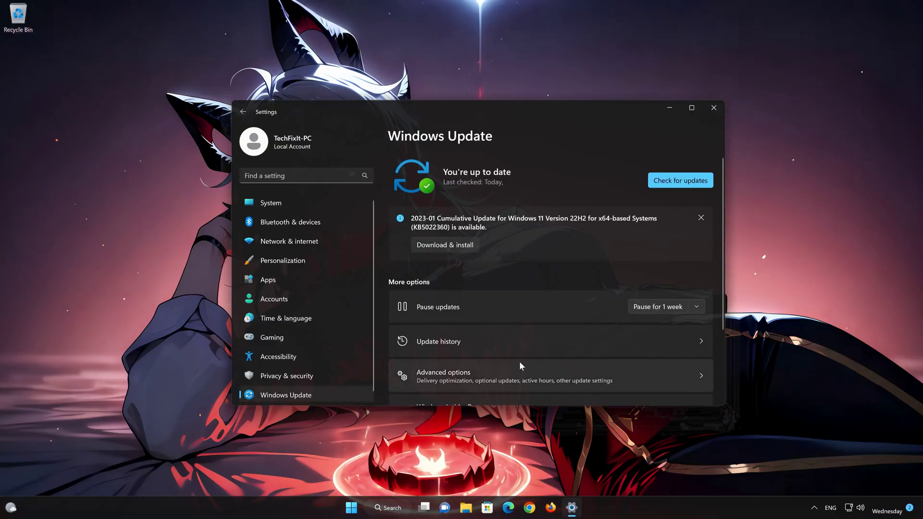
pyautogui.scroll(-2, 520, 362)
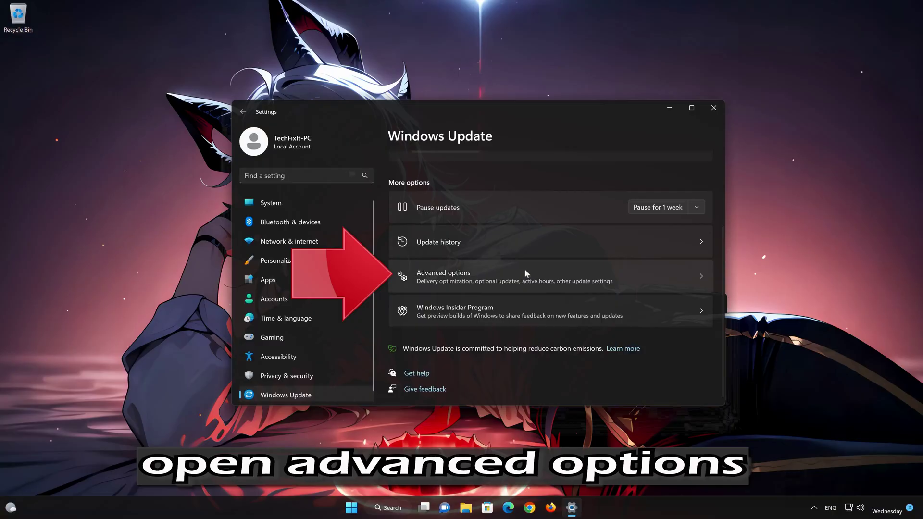
pyautogui.click(469, 277)
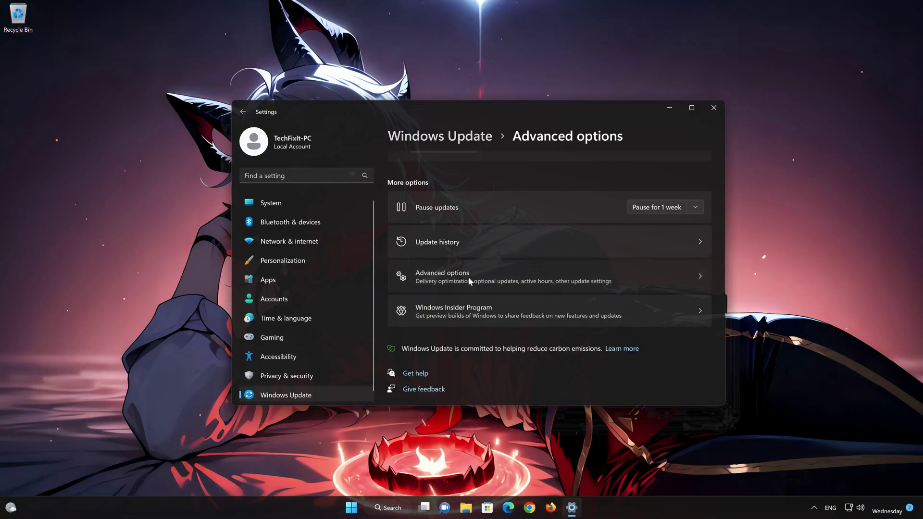
pyautogui.scroll(-3, 470, 280)
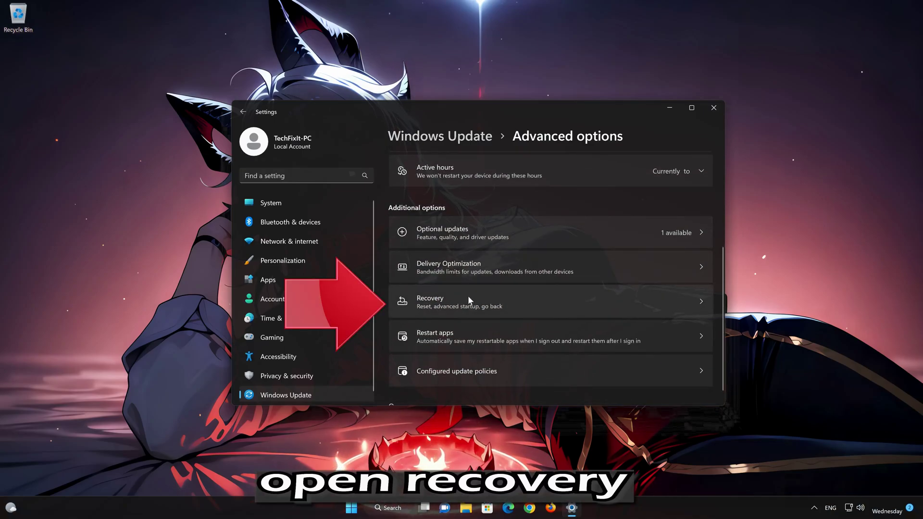
pyautogui.click(469, 298)
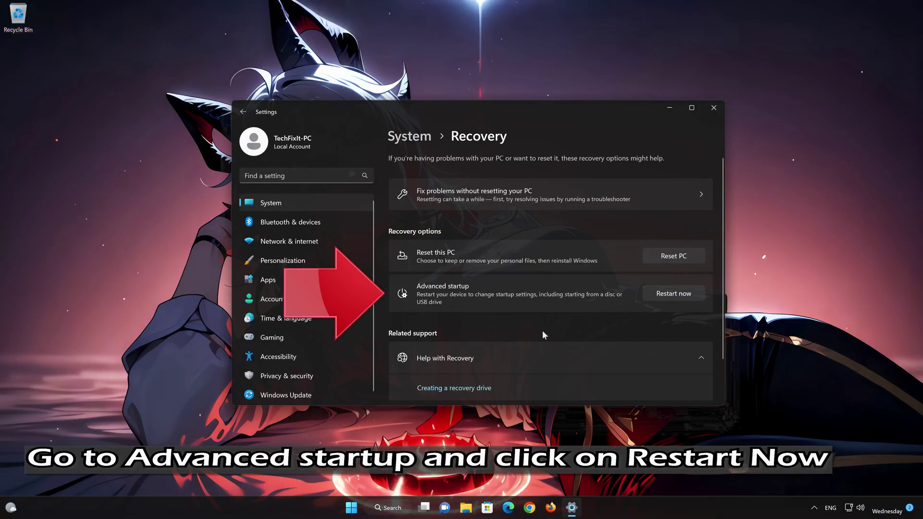
pyautogui.click(675, 295)
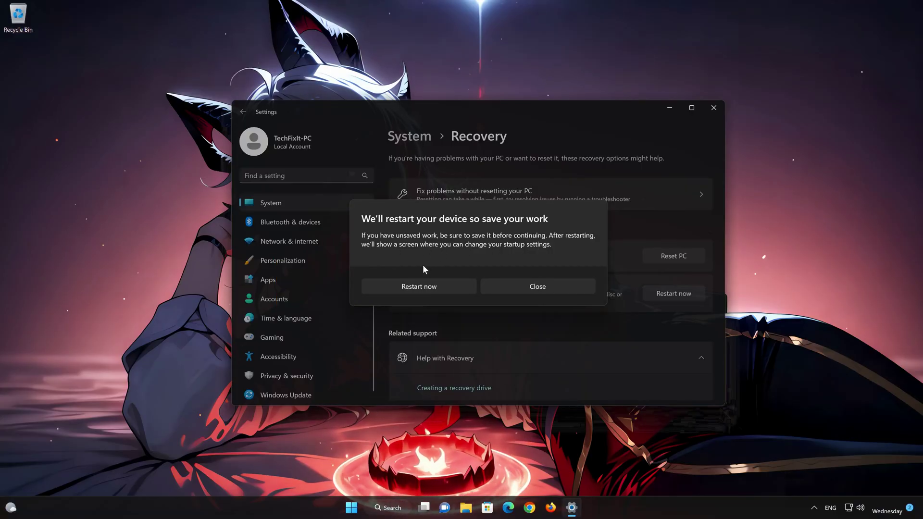
pyautogui.click(441, 285)
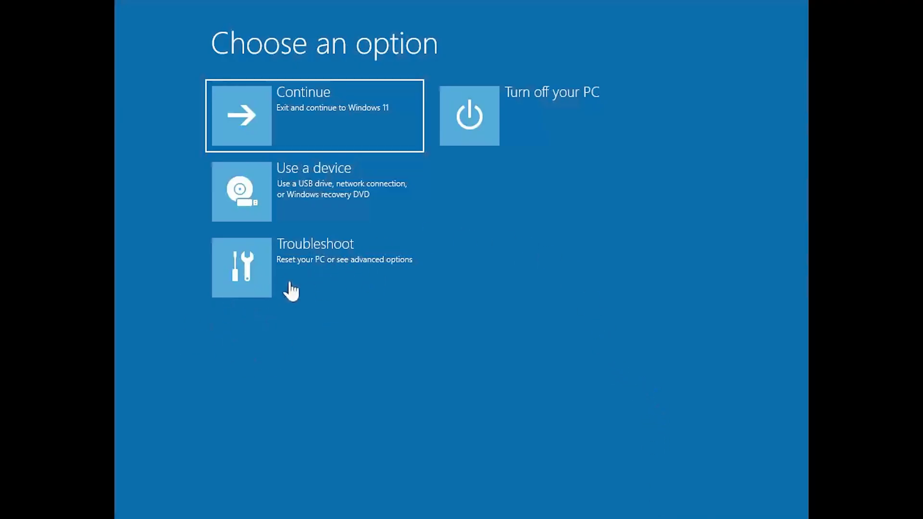
# Go through Troubleshoot and Advanced options to Startup Settings, restart, and choose Enable Safe Mode
pyautogui.click(258, 285)
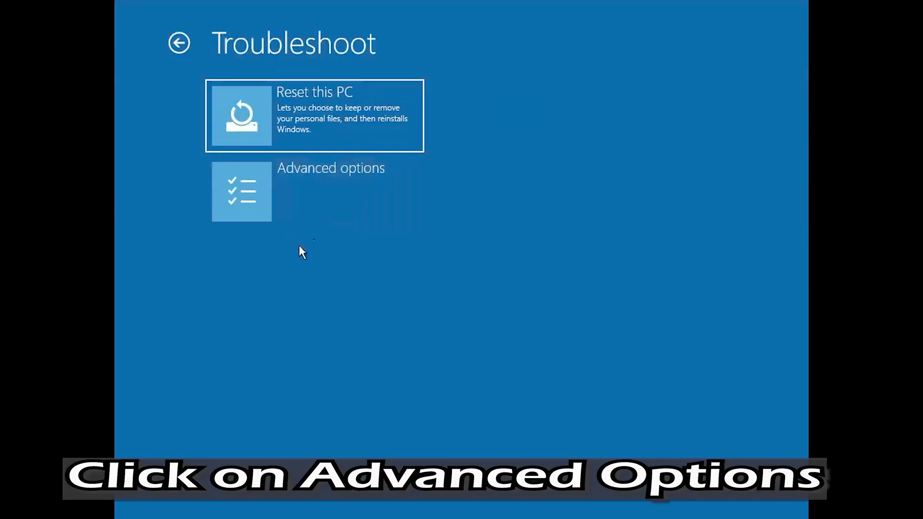
pyautogui.click(336, 197)
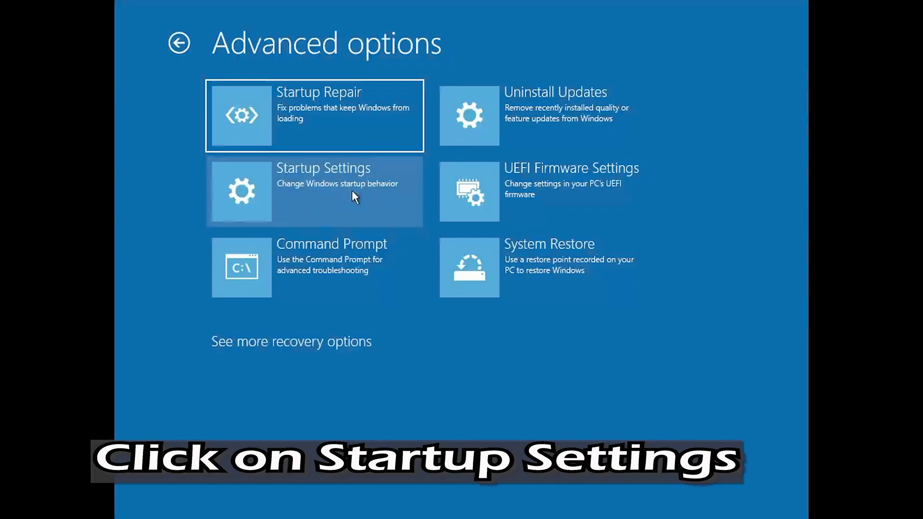
pyautogui.click(350, 191)
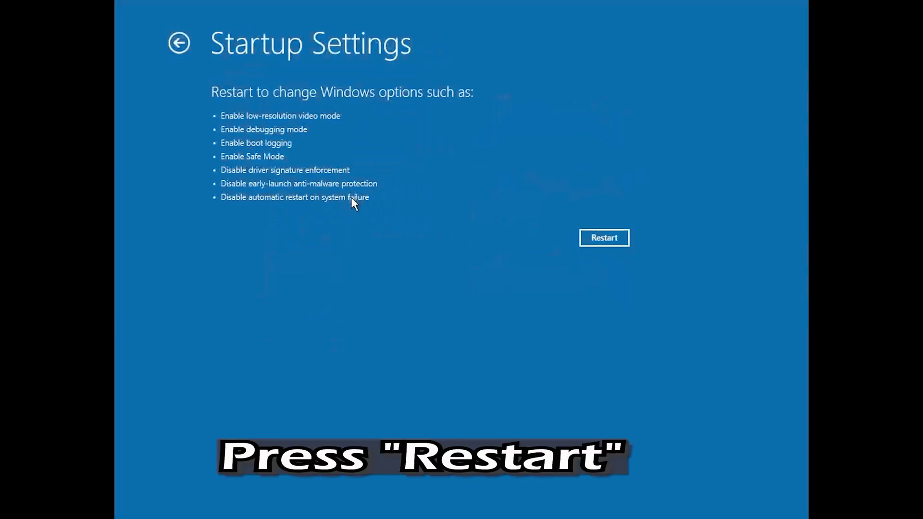
pyautogui.click(605, 239)
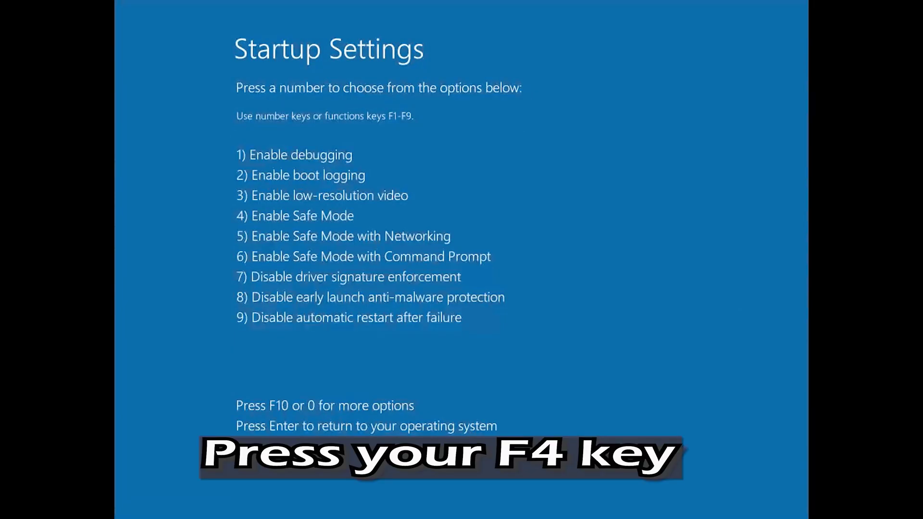
pyautogui.press('F4')
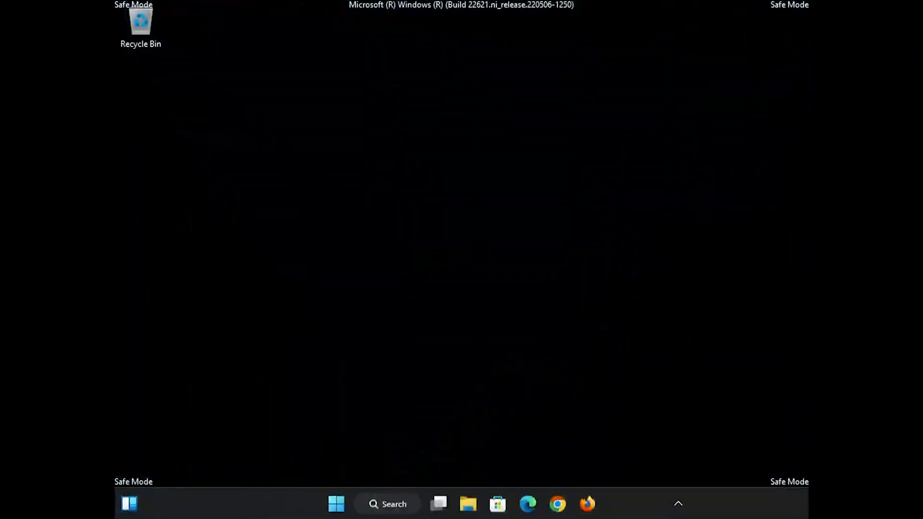
# Open the Windows folder on Local Disk (C:) in File Explorer
pyautogui.click(469, 503)
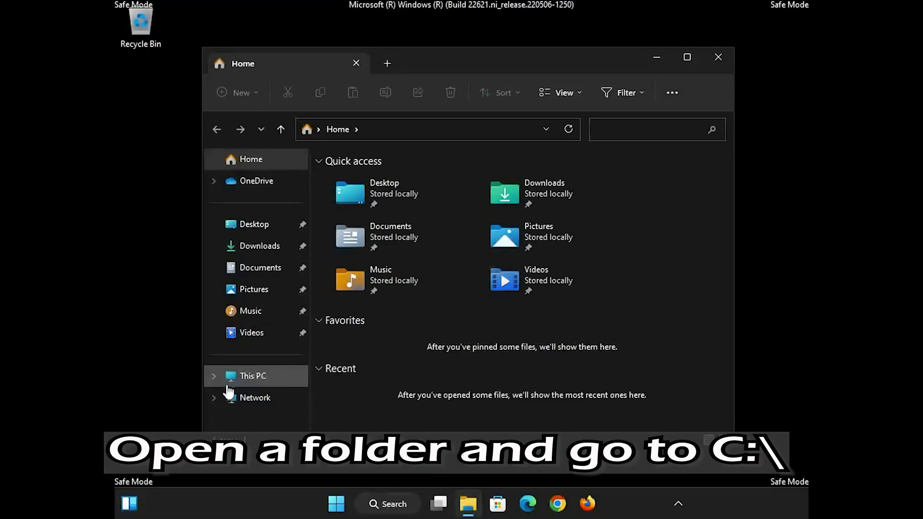
pyautogui.click(208, 379)
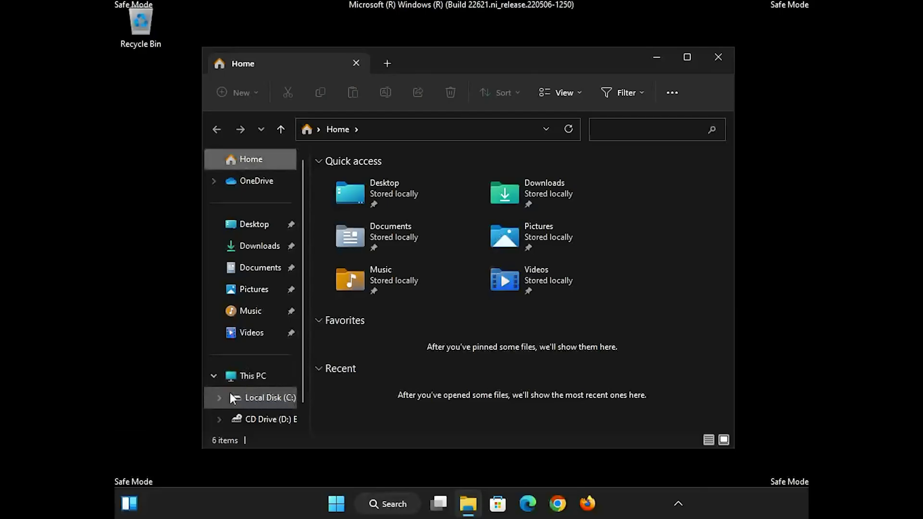
pyautogui.click(275, 399)
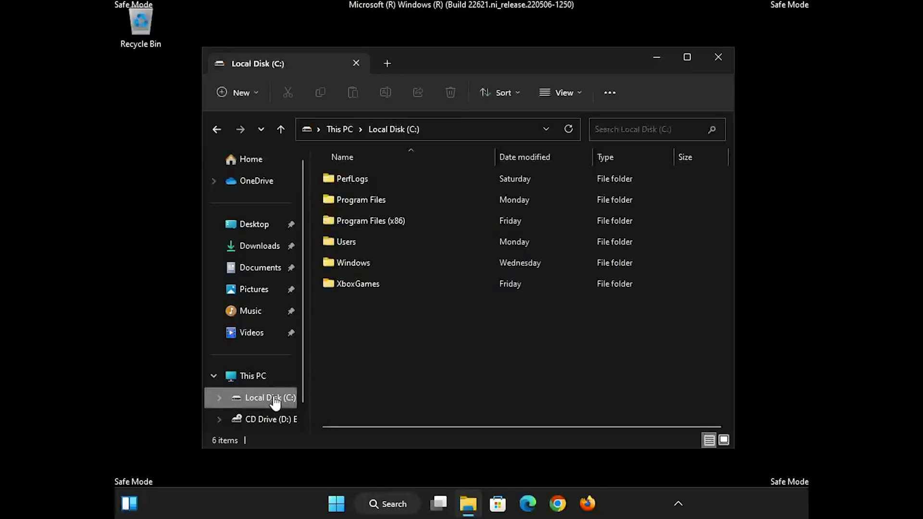
pyautogui.doubleClick(379, 263)
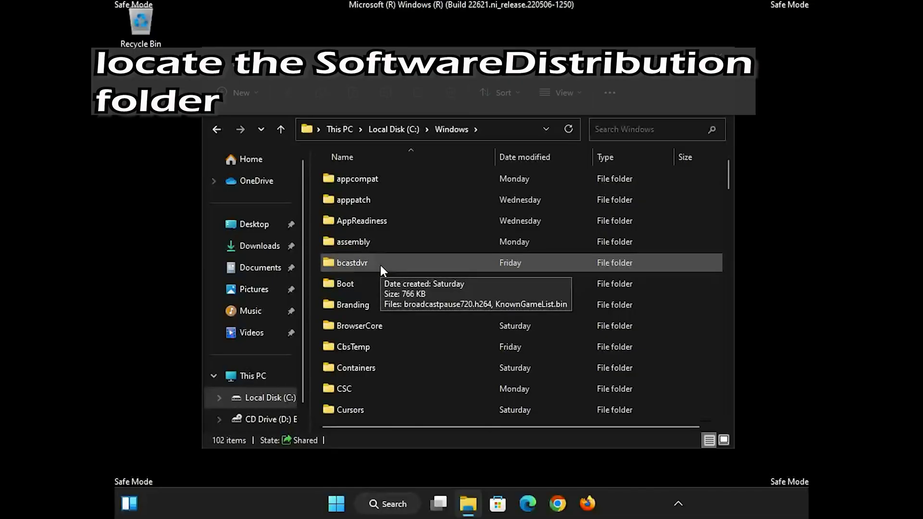
# Locate the SoftwareDistribution folder inside C:\Windows and delete it
pyautogui.scroll(-5, 380, 264)
pyautogui.scroll(-3, 379, 264)
pyautogui.scroll(-8, 379, 264)
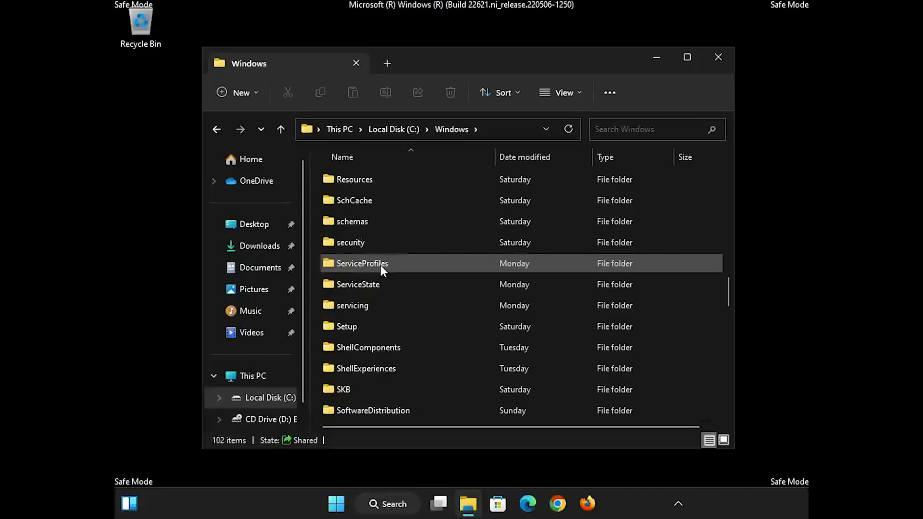
pyautogui.scroll(-1, 380, 264)
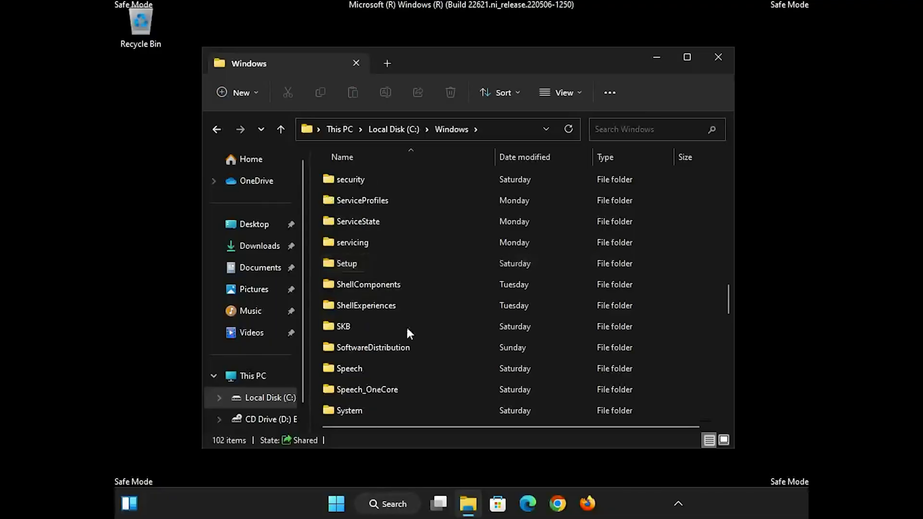
pyautogui.click(433, 346)
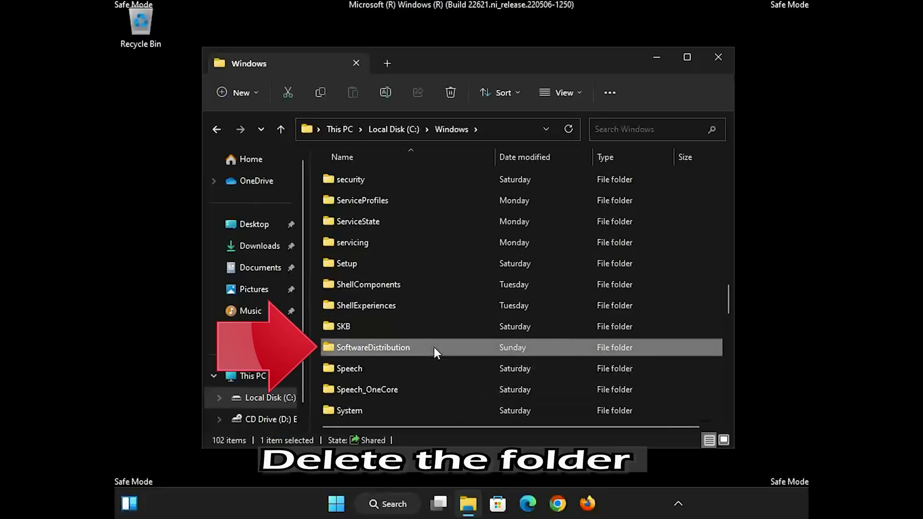
pyautogui.rightClick(434, 347)
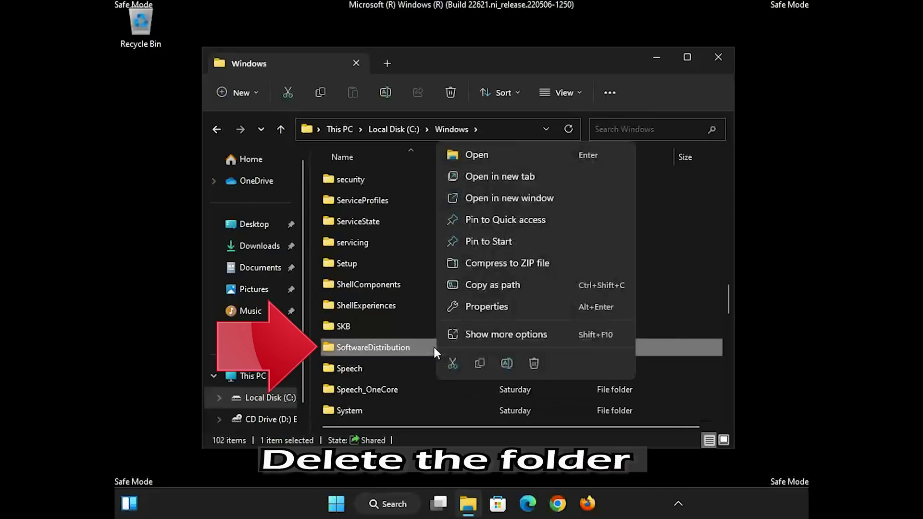
pyautogui.click(533, 364)
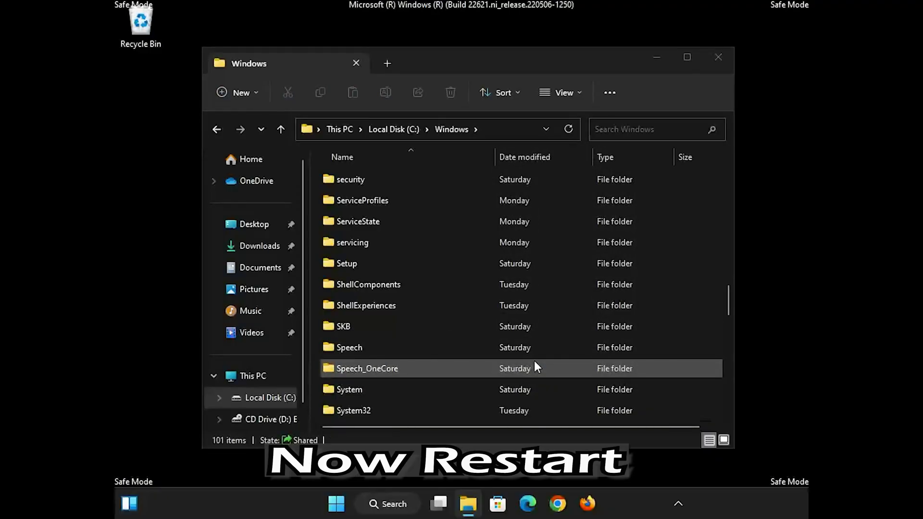
# Close the File Explorer window and empty the Recycle Bin on the desktop
pyautogui.click(717, 64)
pyautogui.rightClick(134, 27)
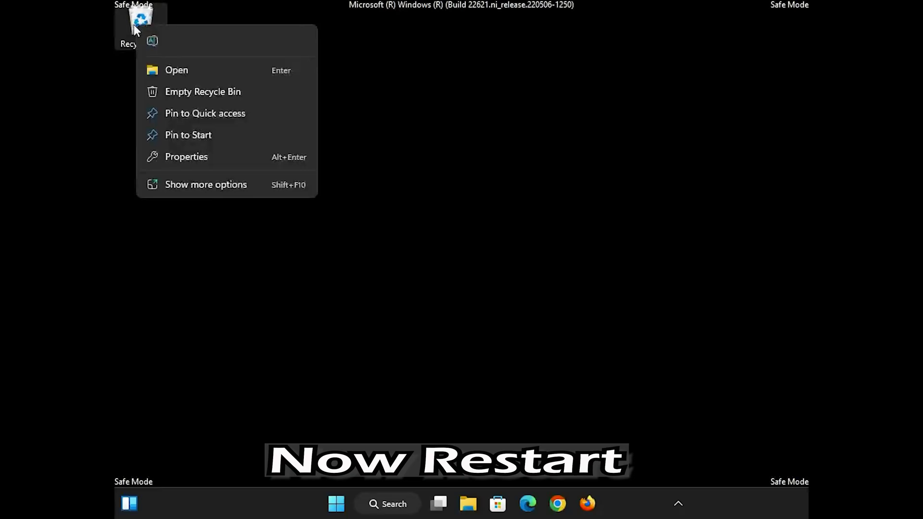
pyautogui.click(377, 187)
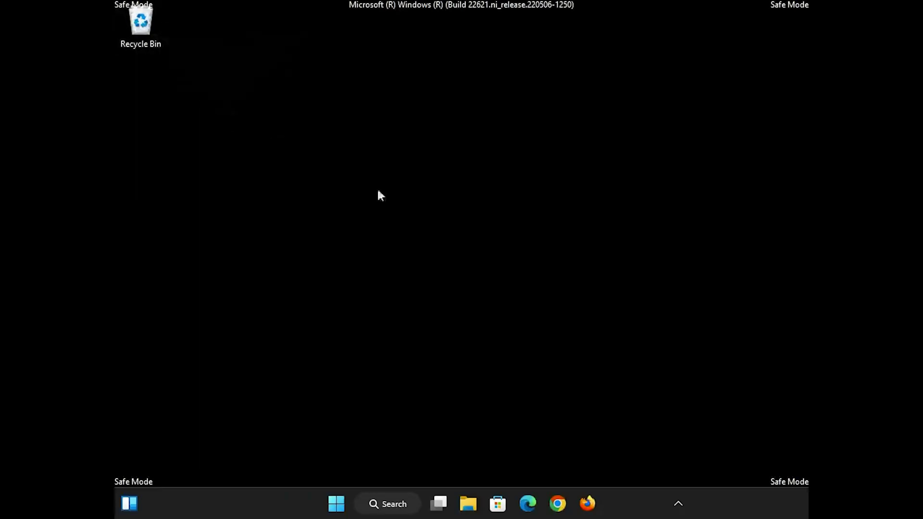
pyautogui.click(513, 305)
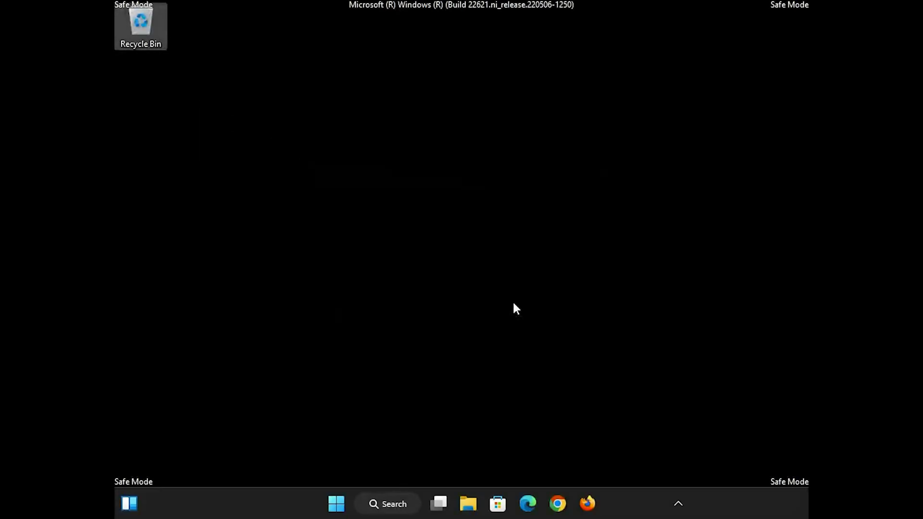
# Restart the computer to leave Safe Mode
pyautogui.click(336, 503)
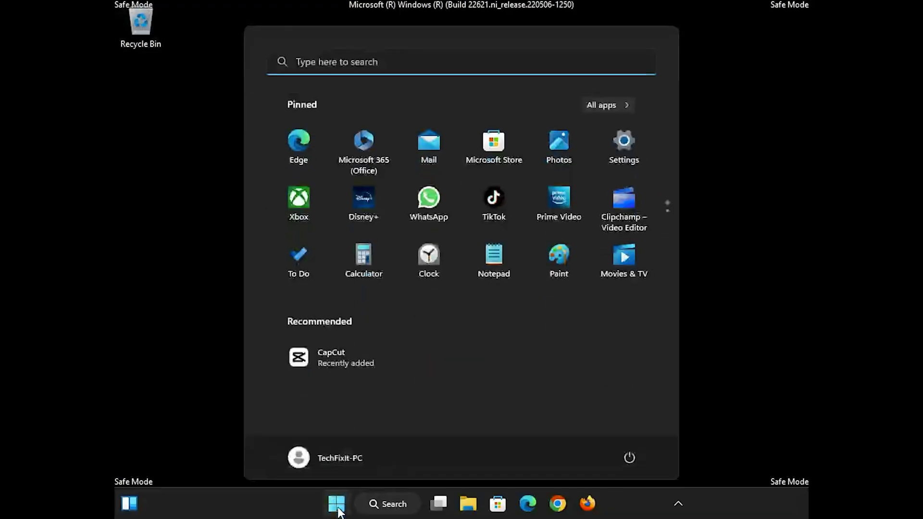
pyautogui.click(628, 457)
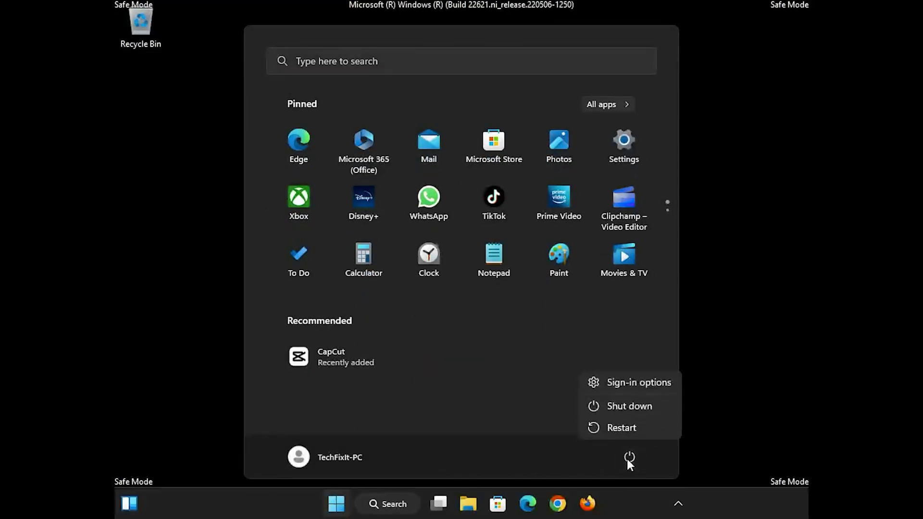
pyautogui.click(628, 430)
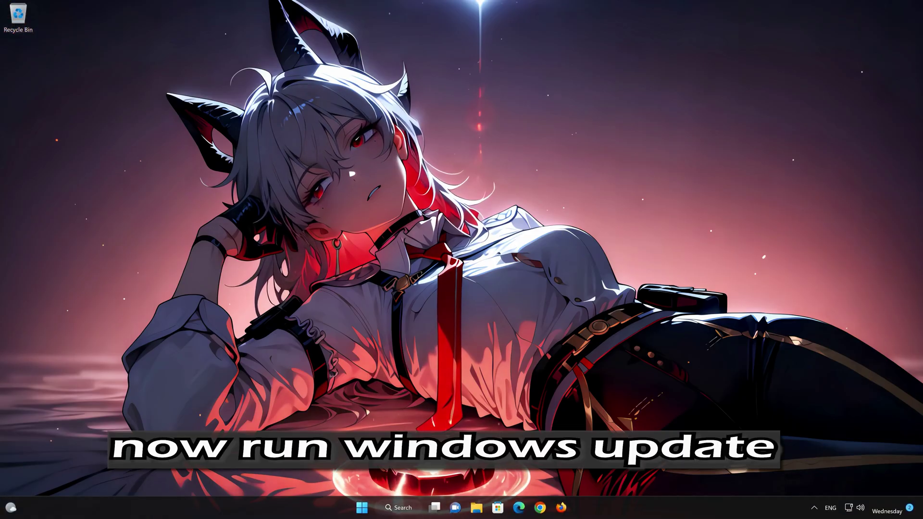
# Check for updates on the Windows Update page in Settings, and close Settings when the check is done
pyautogui.click(363, 507)
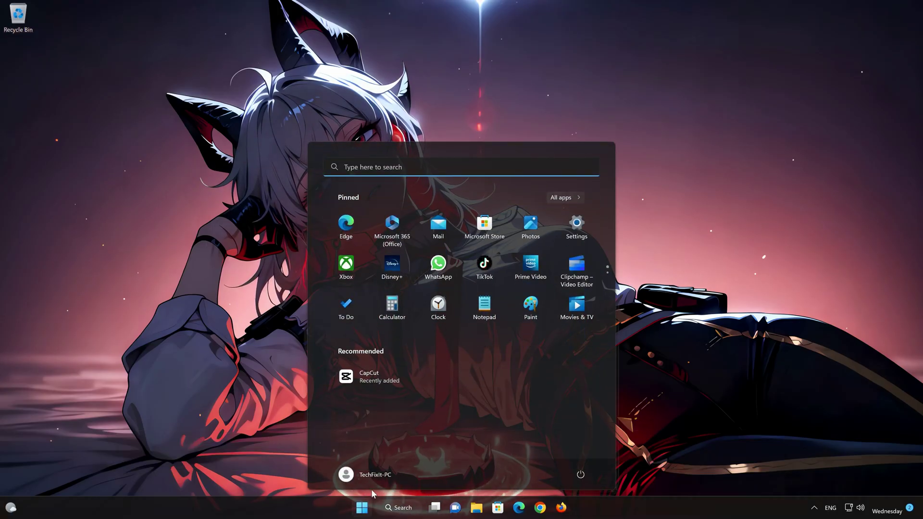
pyautogui.click(565, 232)
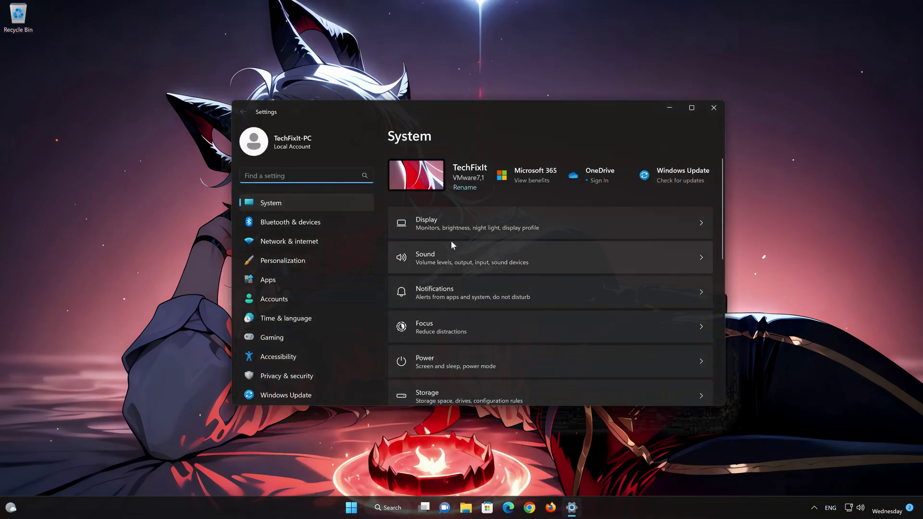
pyautogui.click(307, 393)
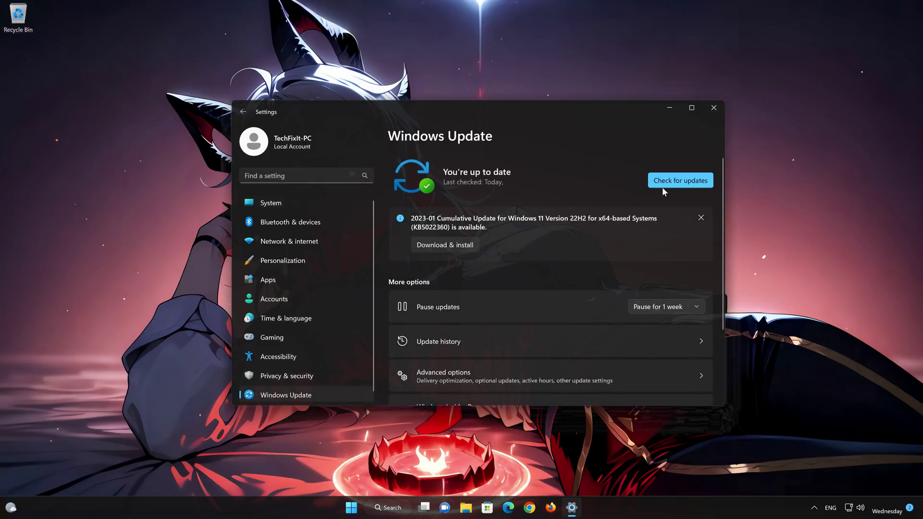
pyautogui.click(678, 180)
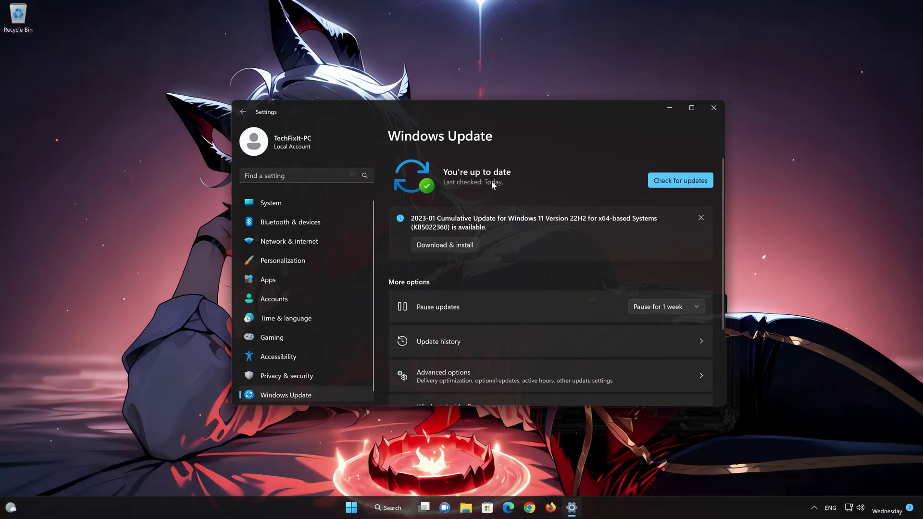
pyautogui.click(715, 109)
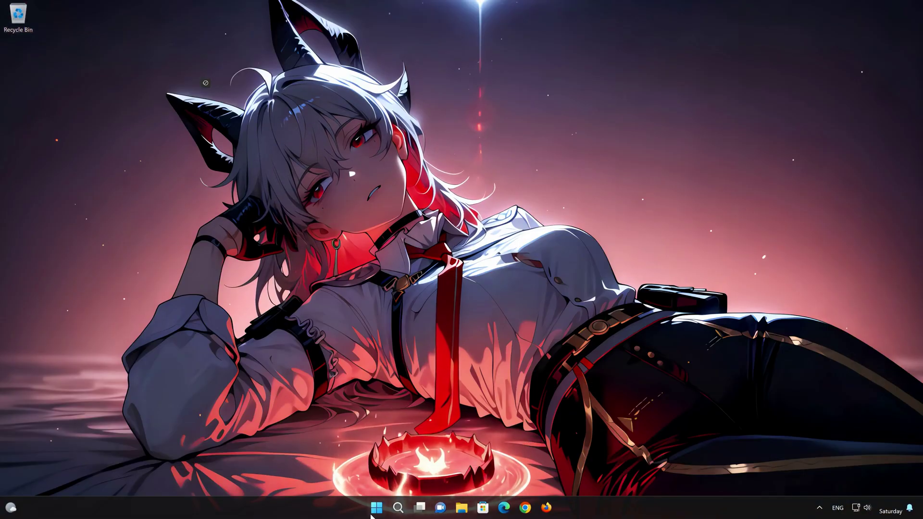
# Open the list of other troubleshooters in the System troubleshoot settings
pyautogui.press('super')
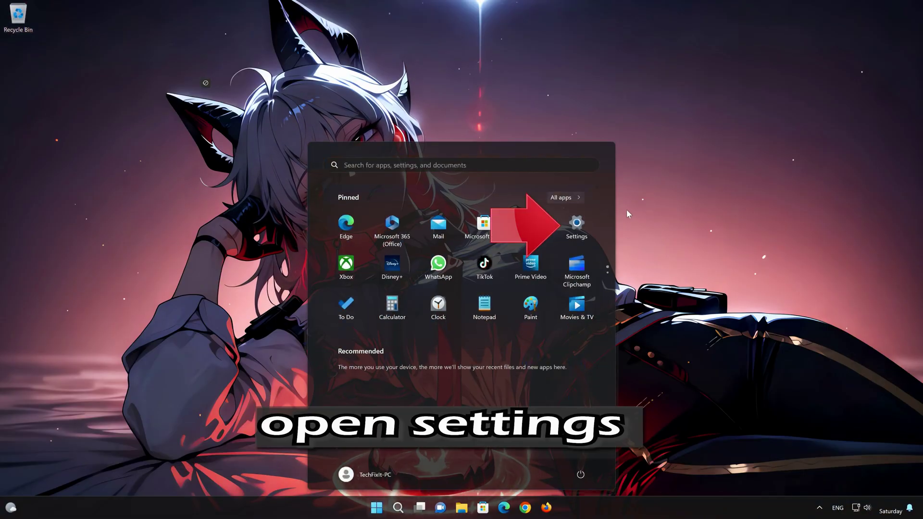
pyautogui.click(577, 230)
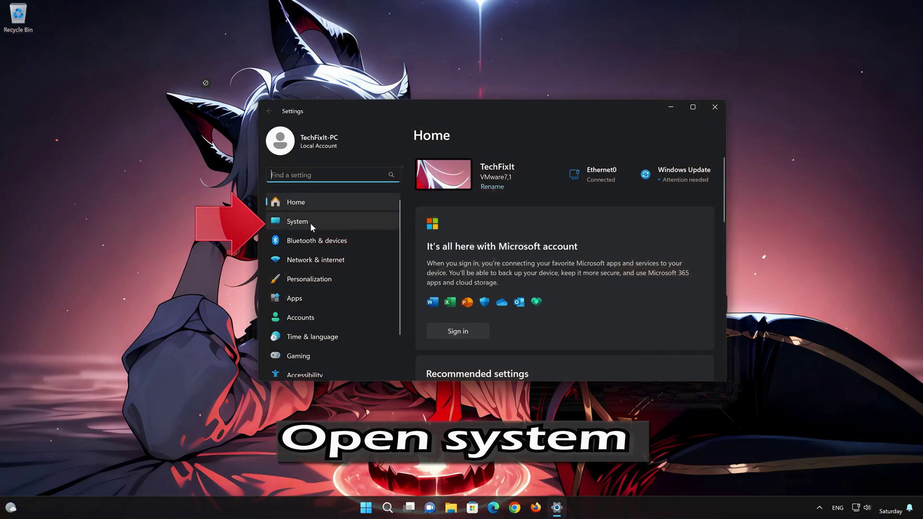
pyautogui.click(329, 221)
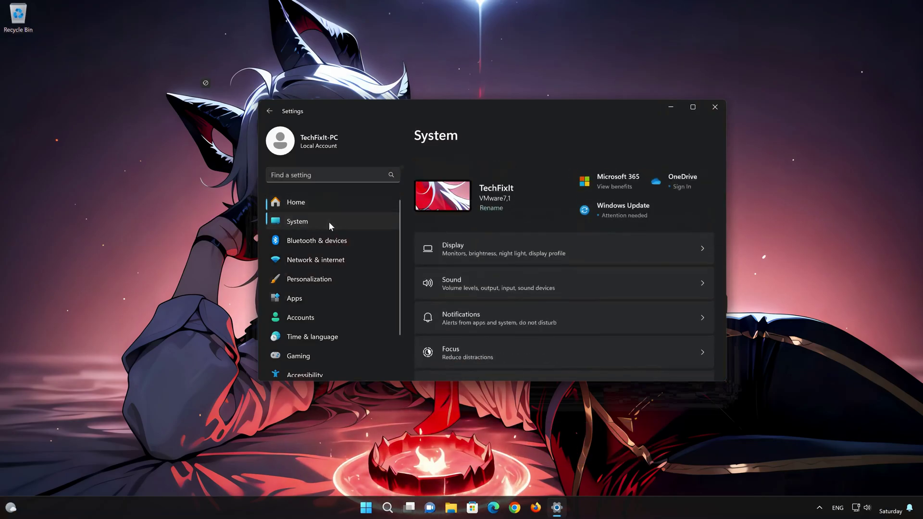
pyautogui.scroll(-5, 567, 294)
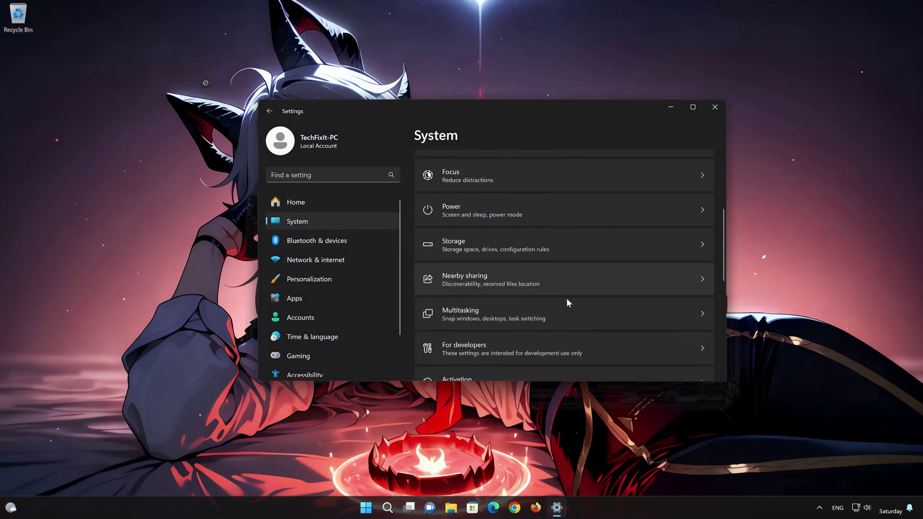
pyautogui.scroll(-3, 567, 298)
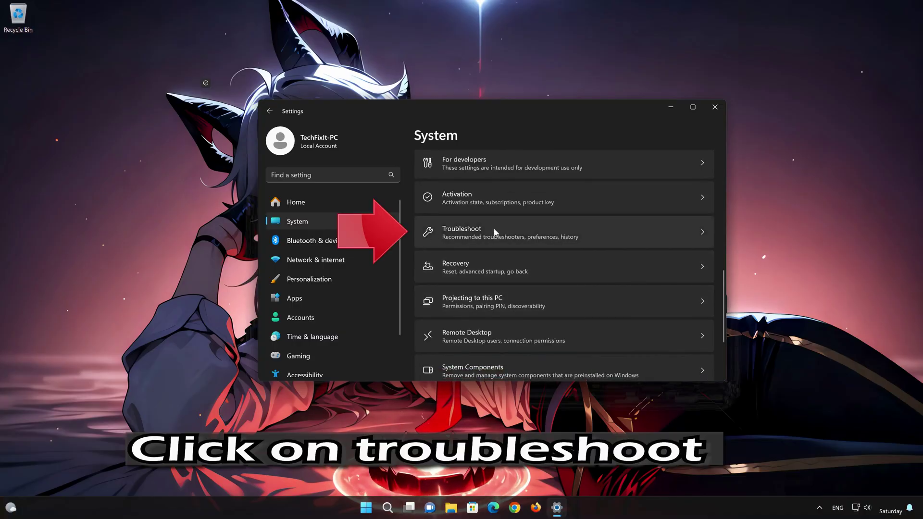
pyautogui.scroll(1, 501, 247)
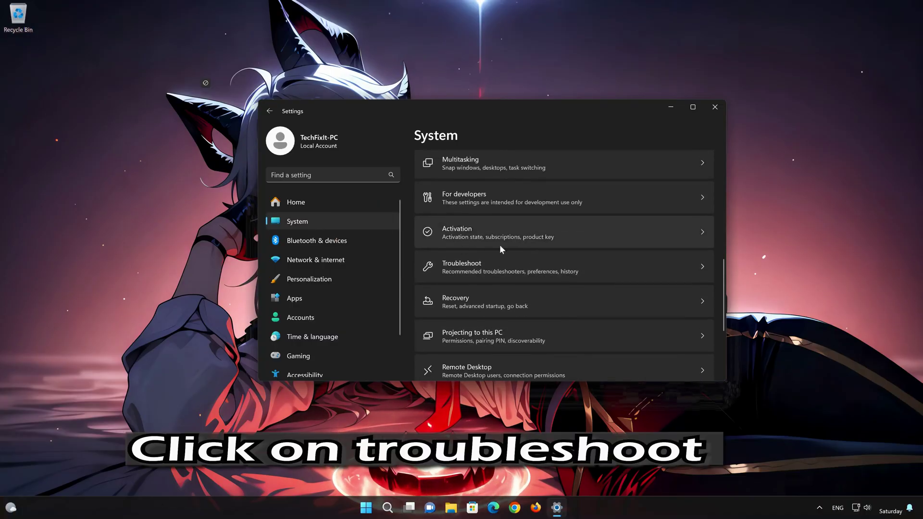
pyautogui.click(471, 266)
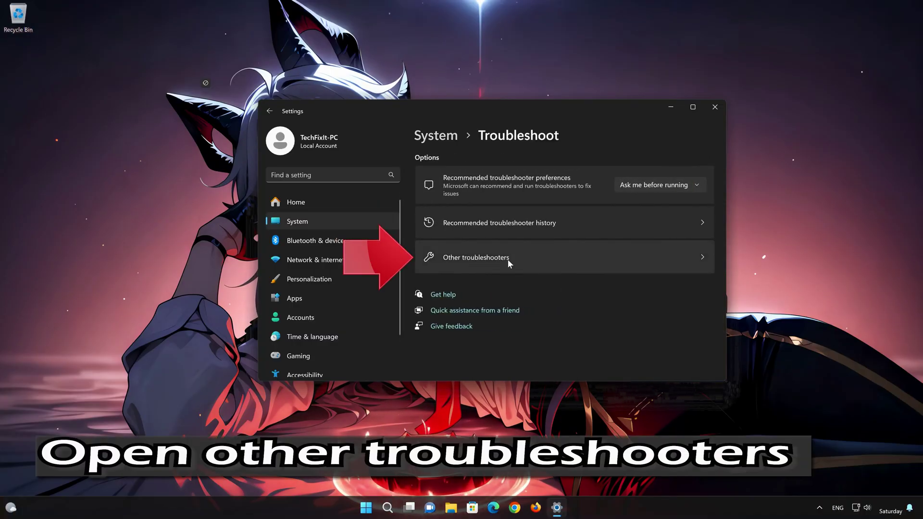
pyautogui.click(476, 269)
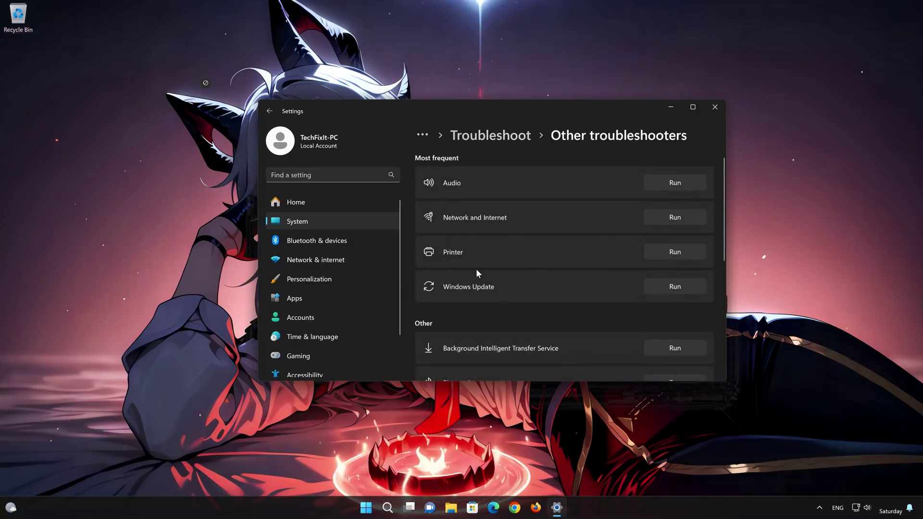
# Run the Background Intelligent Transfer Service troubleshooter, answer Yes that the problem is solved, and close Get Help and Settings
pyautogui.scroll(-3, 476, 269)
pyautogui.scroll(1, 486, 249)
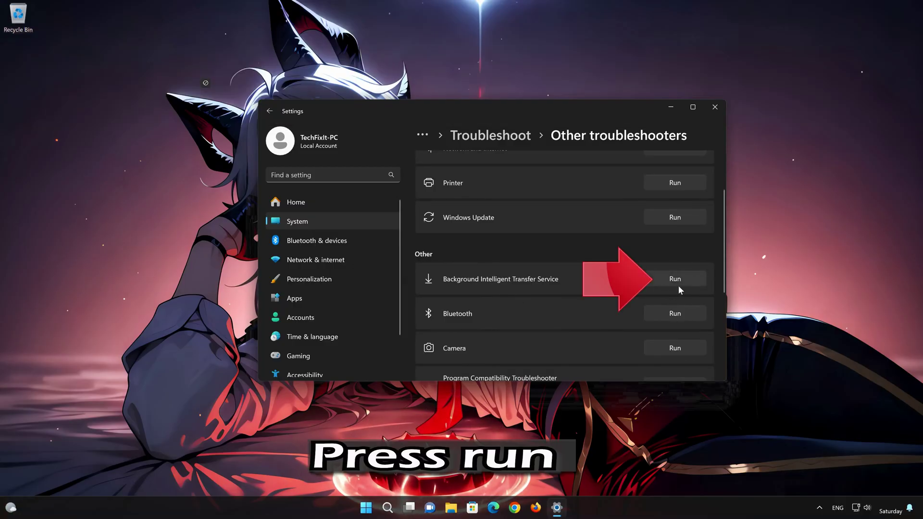
pyautogui.click(687, 279)
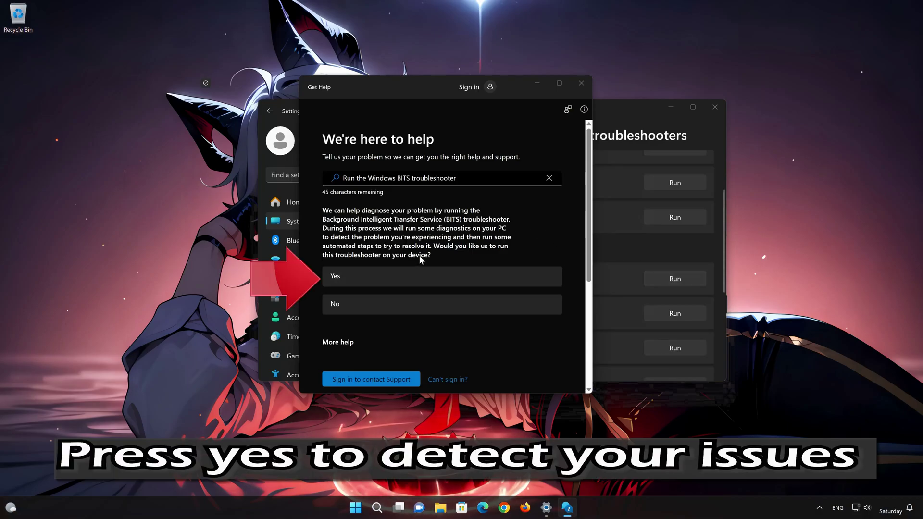
pyautogui.click(410, 281)
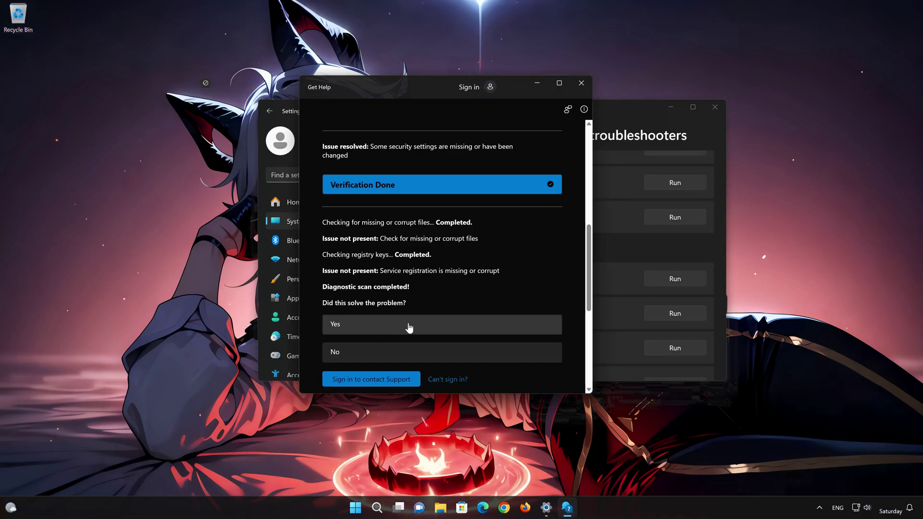
pyautogui.click(376, 326)
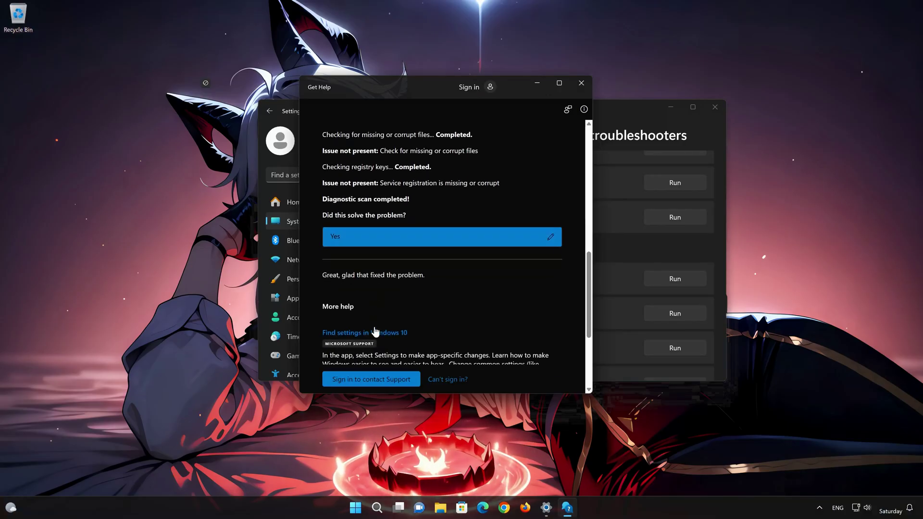
pyautogui.click(584, 86)
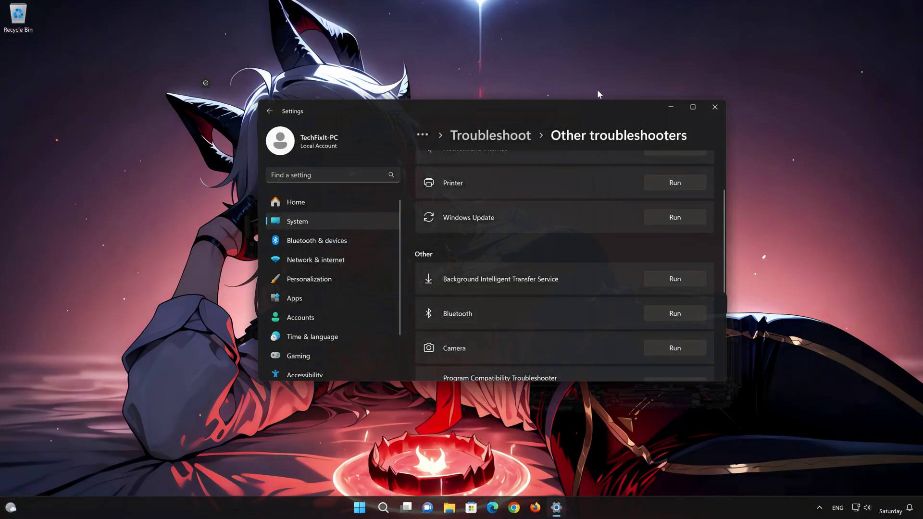
pyautogui.click(715, 108)
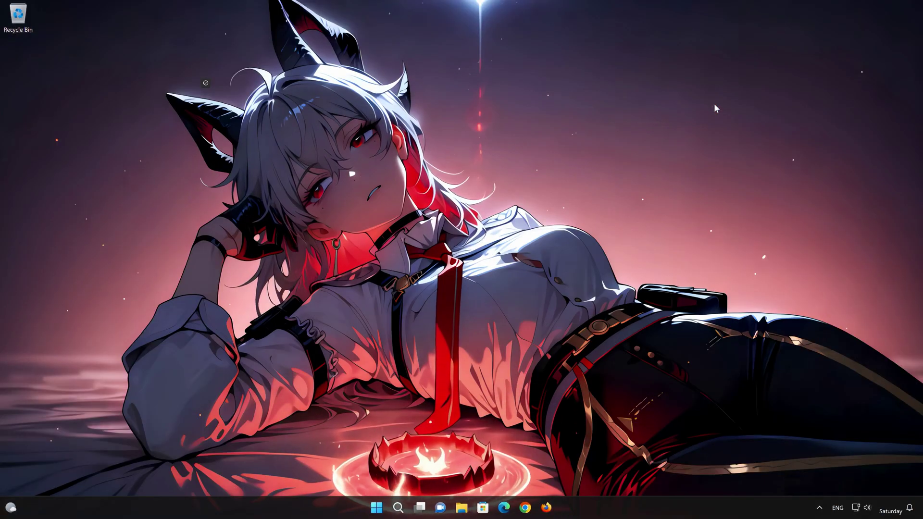